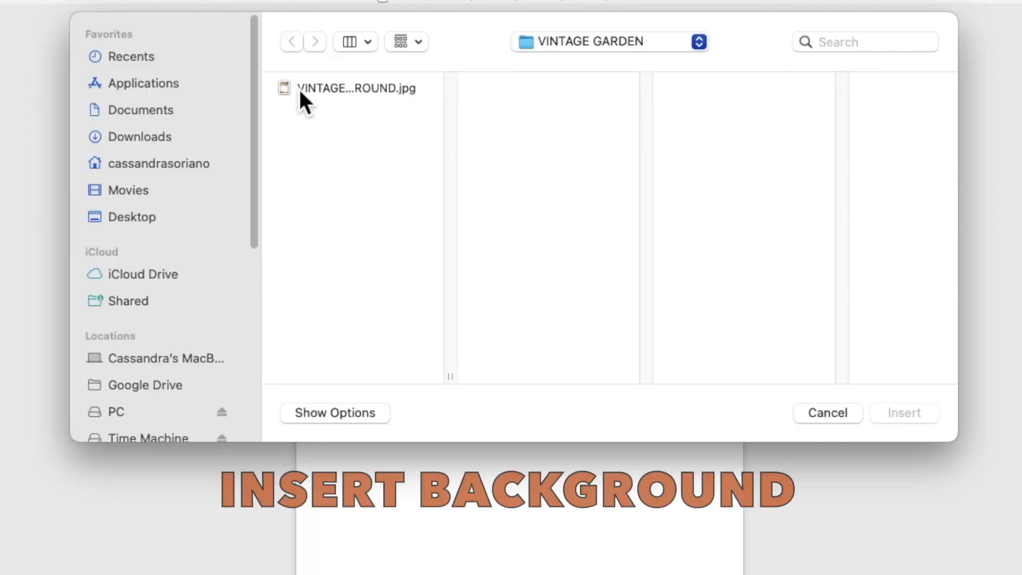
# Step: Insert the image VINTAGE GARDEN BACKGROUND.jpg onto the blank page
pyautogui.click(350, 142)
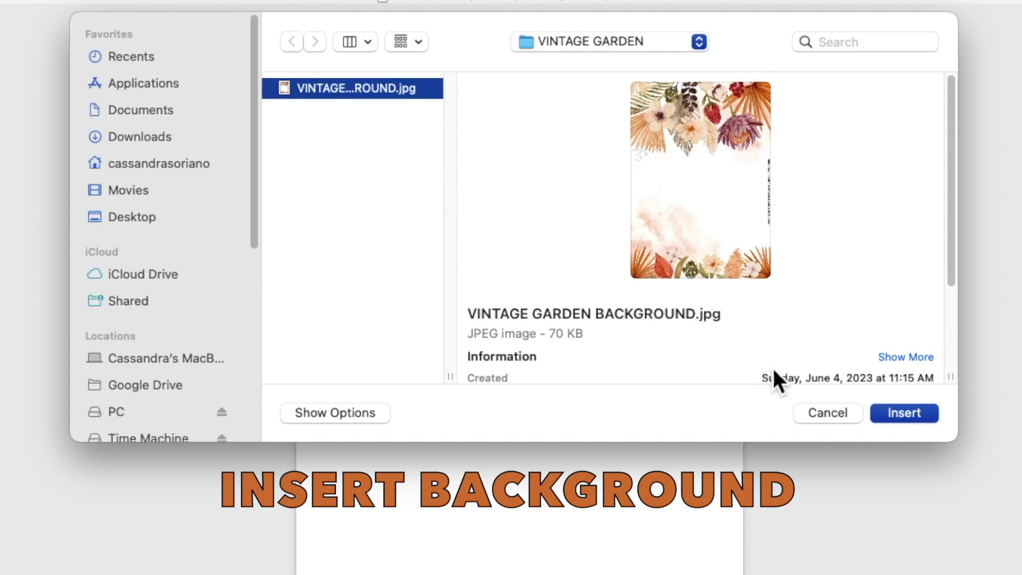
pyautogui.click(886, 416)
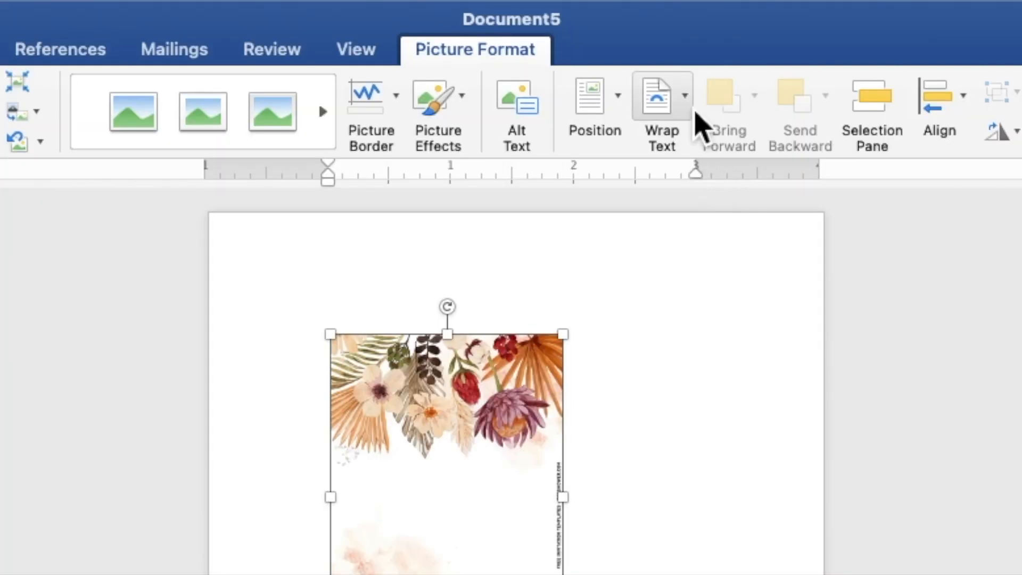
# Step: Wrap the floral picture behind text and stretch it from the top-left corner to 7.15" × 5.11"
pyautogui.click(691, 113)
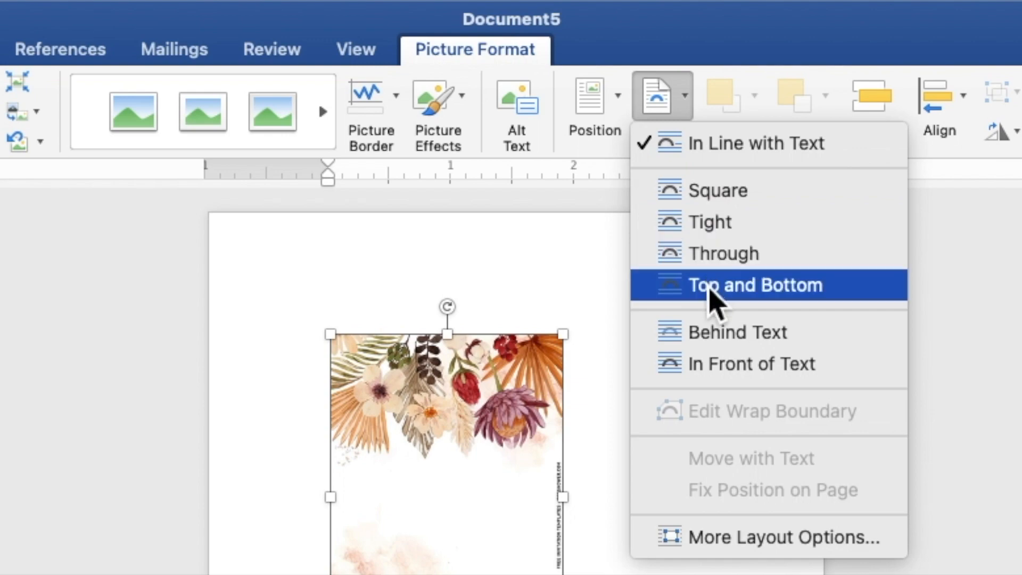
pyautogui.click(710, 345)
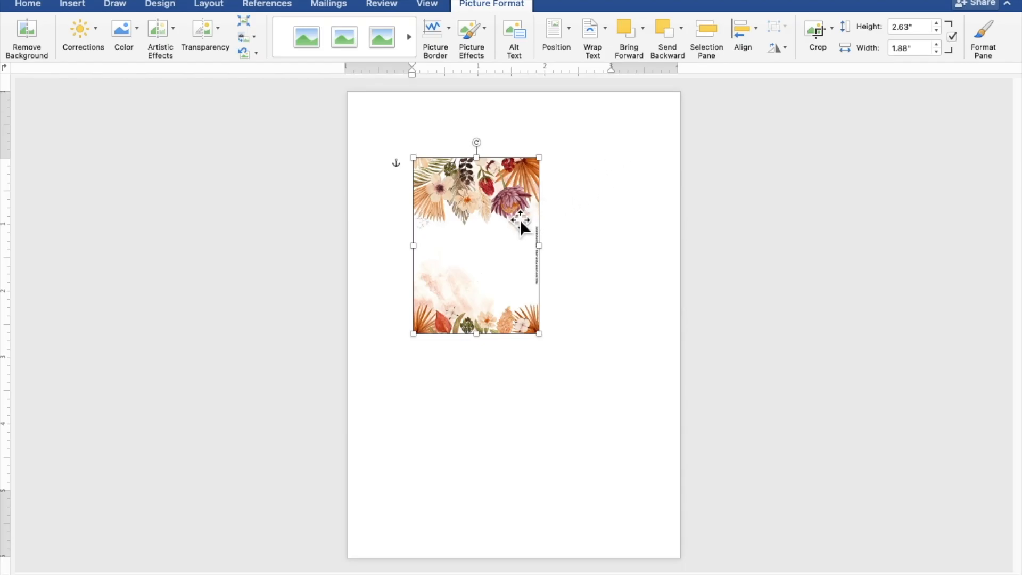
pyautogui.moveTo(517, 221); pyautogui.dragTo(451, 153)
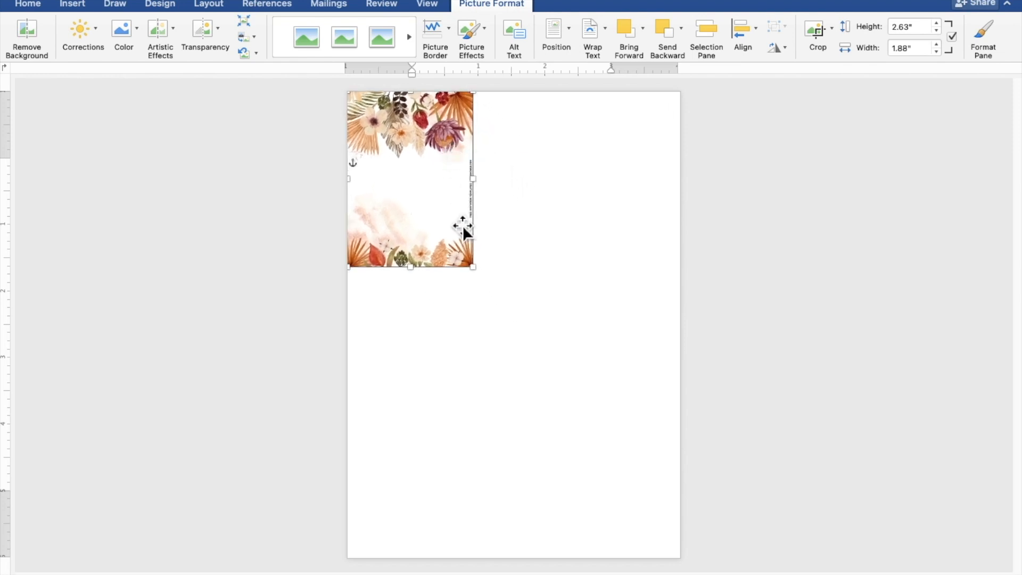
pyautogui.moveTo(477, 274); pyautogui.dragTo(689, 541)
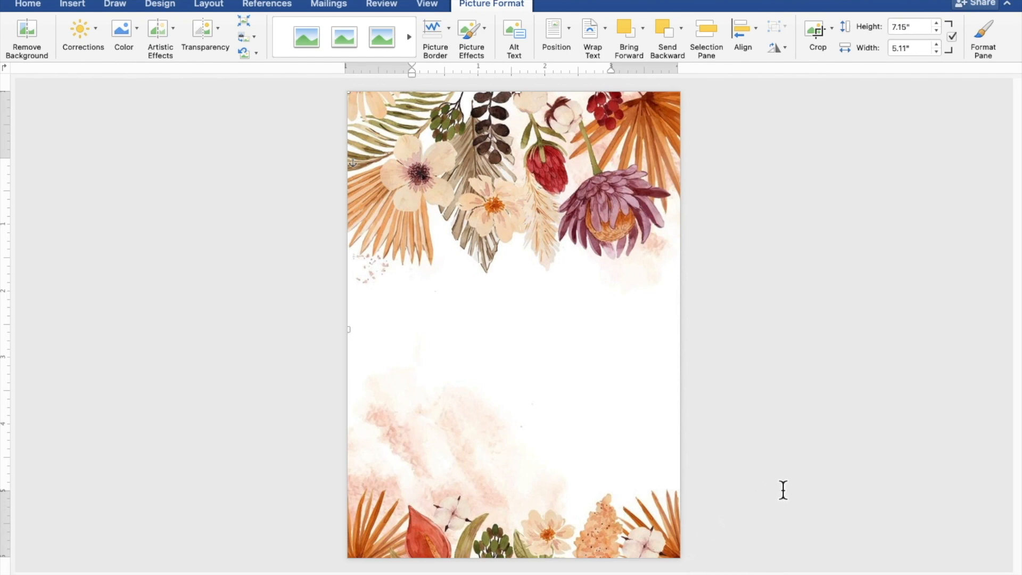
pyautogui.click(884, 418)
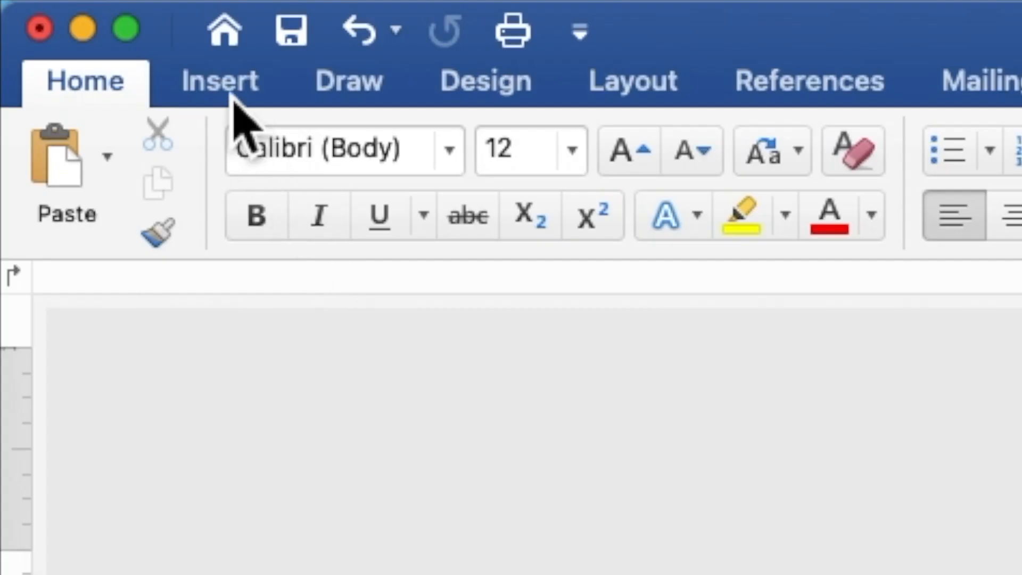
# Step: Draw a 4.9" × 4.52" rectangle over the middle of the floral page
pyautogui.click(235, 102)
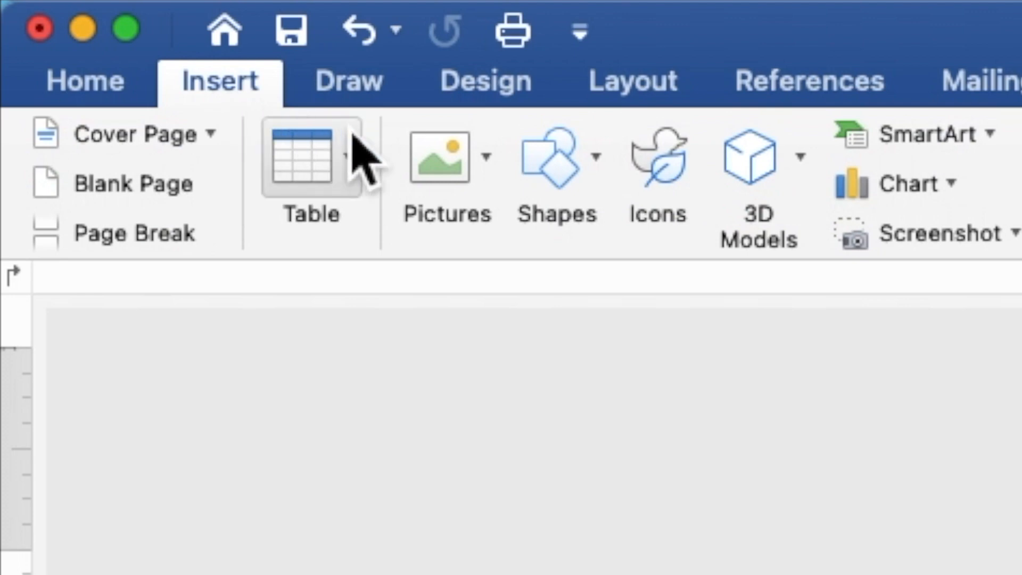
pyautogui.click(542, 175)
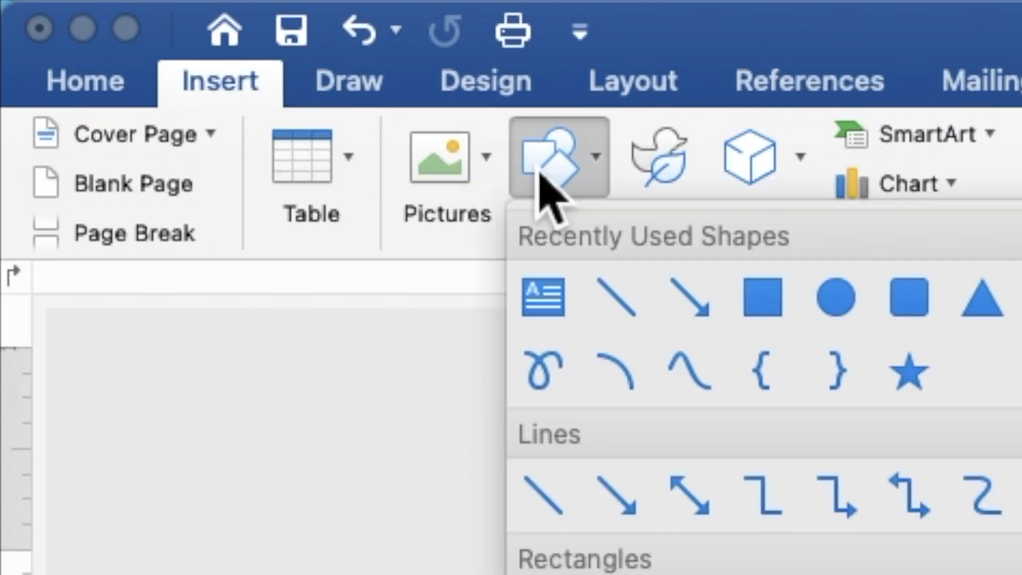
pyautogui.click(756, 294)
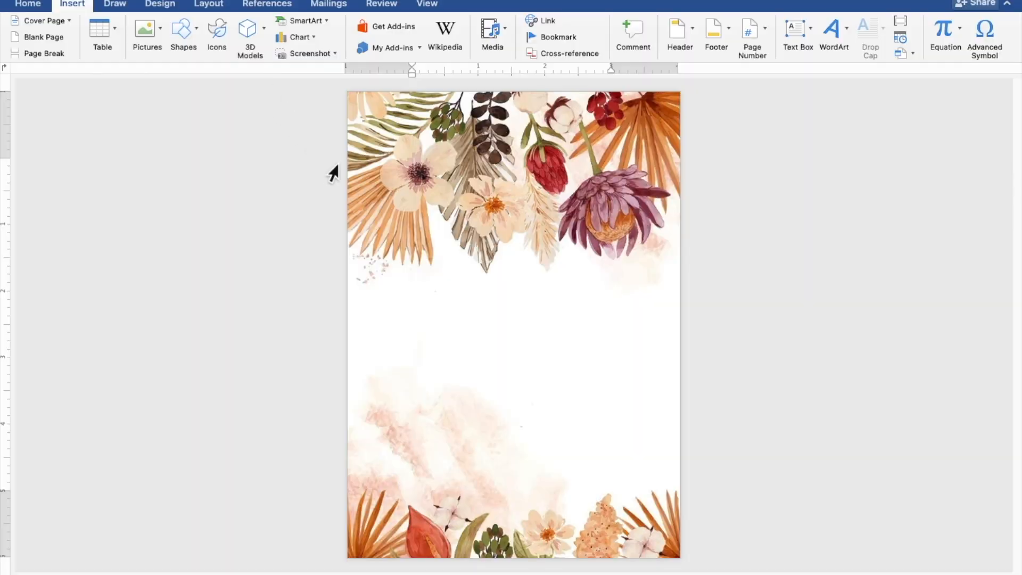
pyautogui.moveTo(362, 202)
pyautogui.mouseDown()
pyautogui.moveTo(405, 387)
pyautogui.moveTo(485, 500)
pyautogui.moveTo(570, 532)
pyautogui.moveTo(673, 538)
pyautogui.mouseUp()
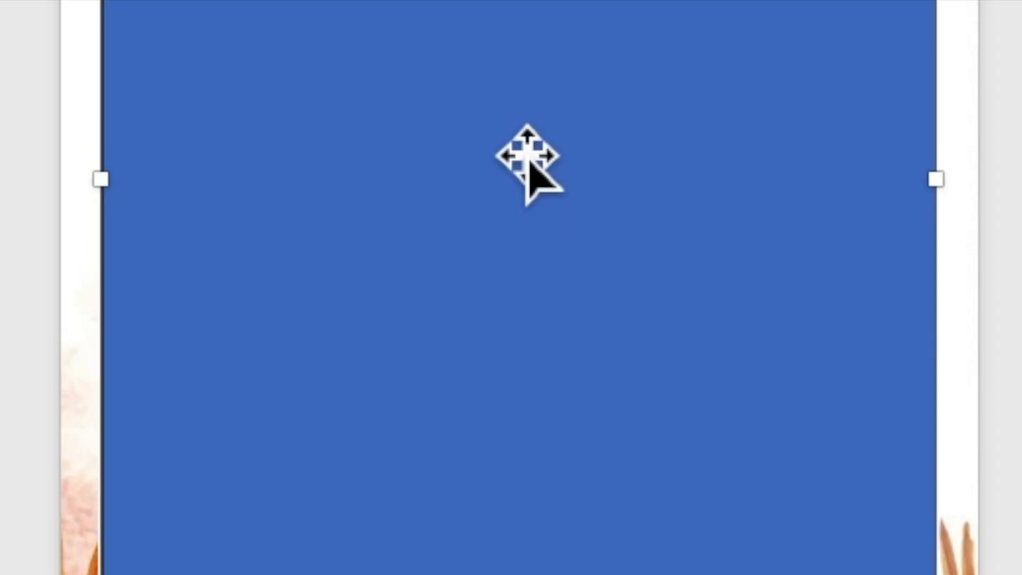
pyautogui.rightClick(510, 135)
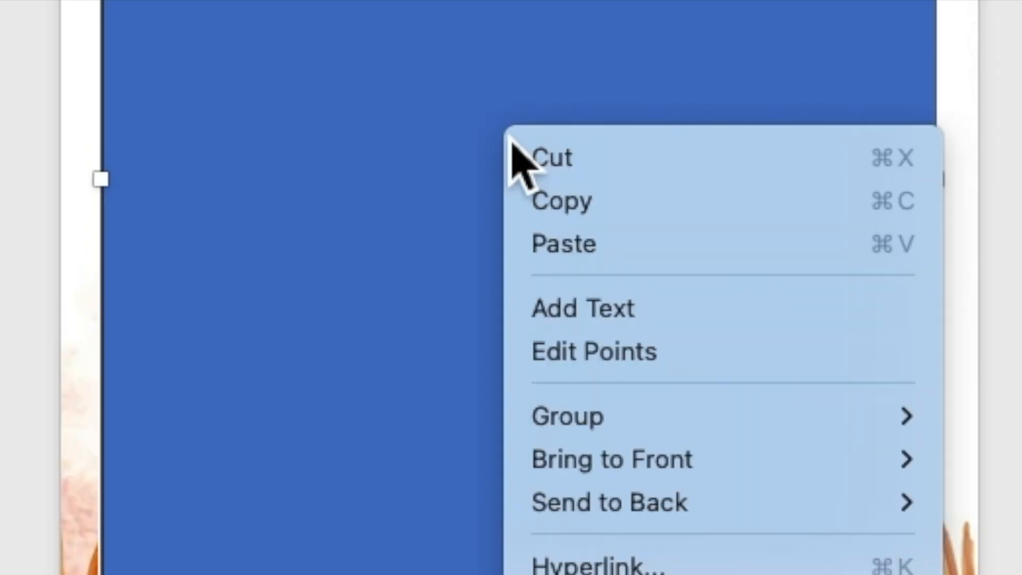
# Step: Add the centred line 'TOGETHER WITH THEIR FAMILIES' inside the rectangle, then start a new line
pyautogui.click(566, 310)
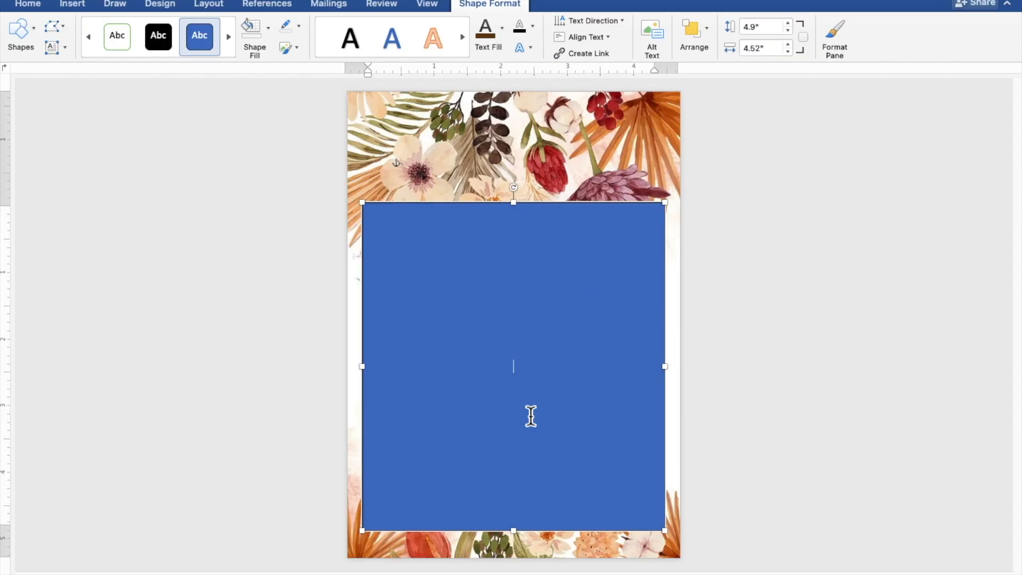
pyautogui.scroll(5, 530, 417)
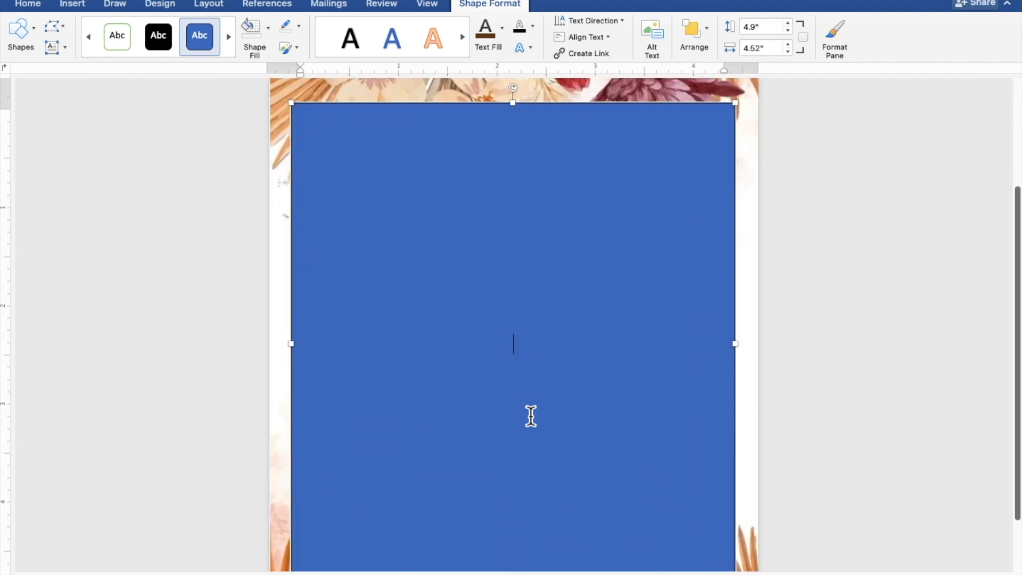
pyautogui.scroll(-1, 531, 416)
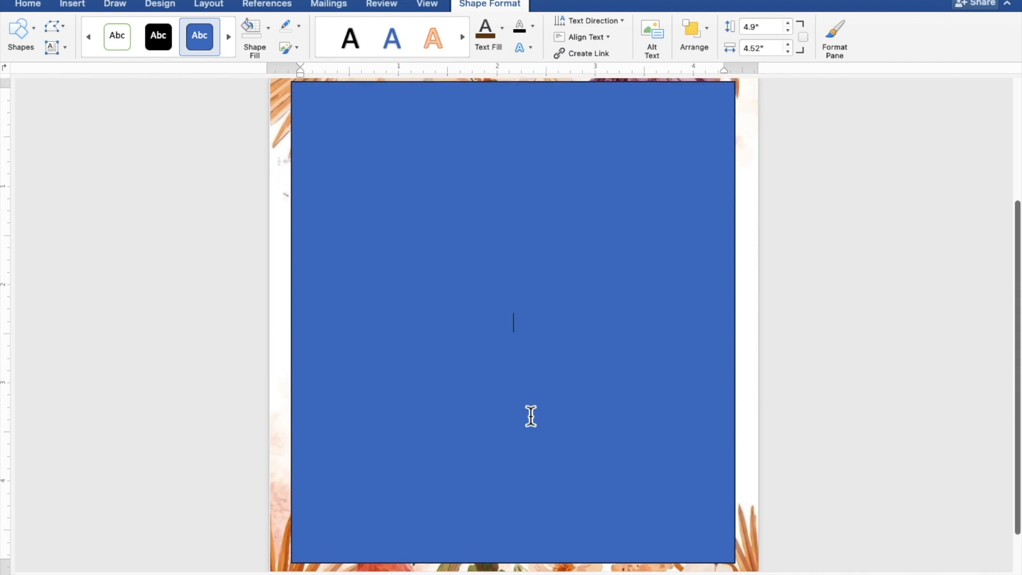
pyautogui.scroll(-1, 530, 416)
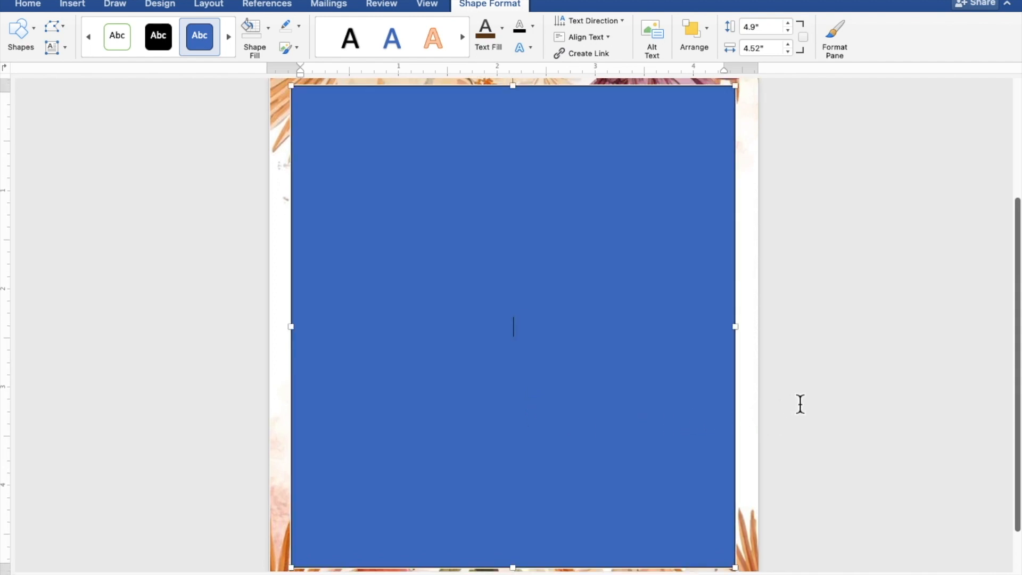
pyautogui.write('TOGETHE')
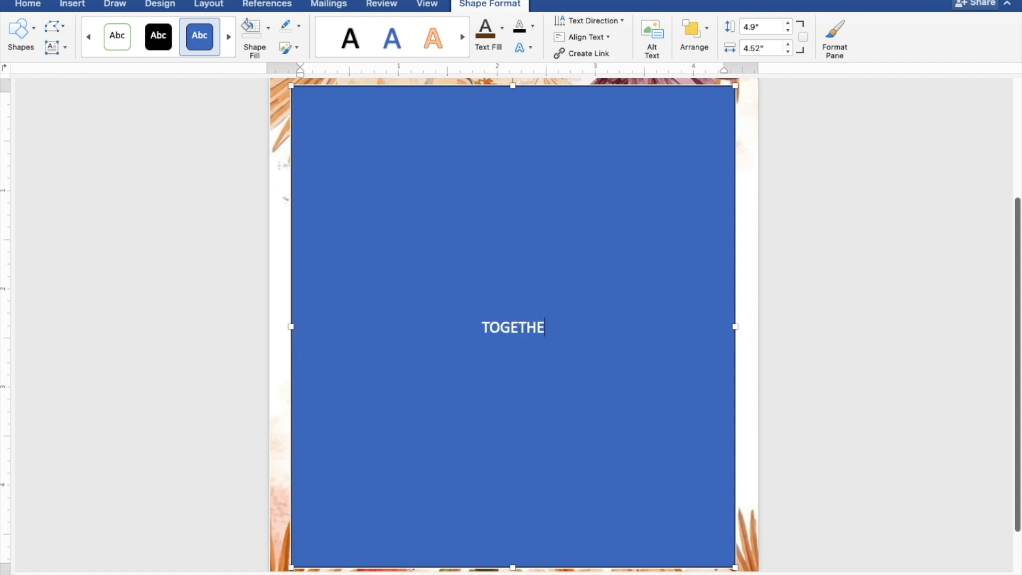
pyautogui.write('R WI')
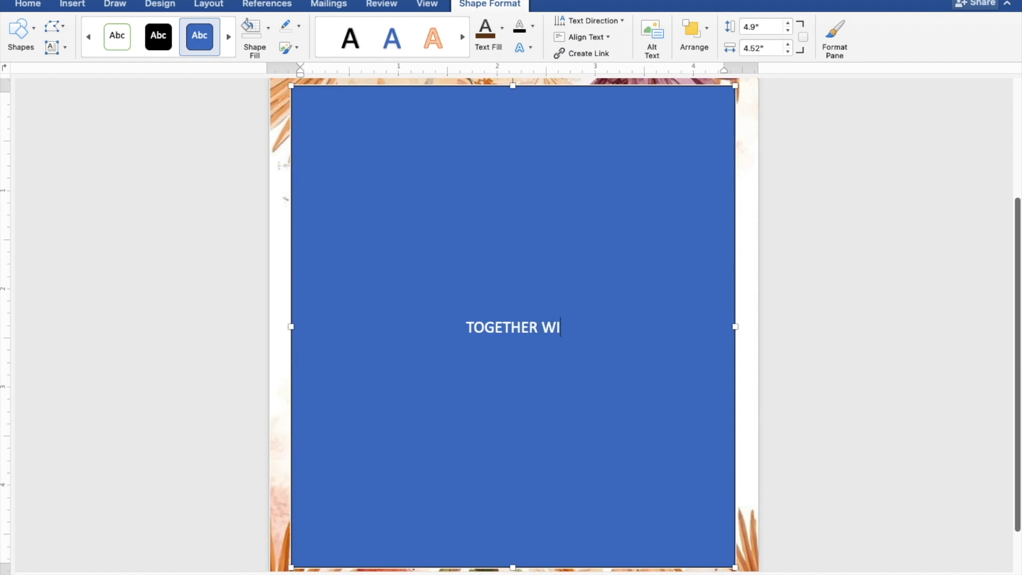
pyautogui.write('TH T')
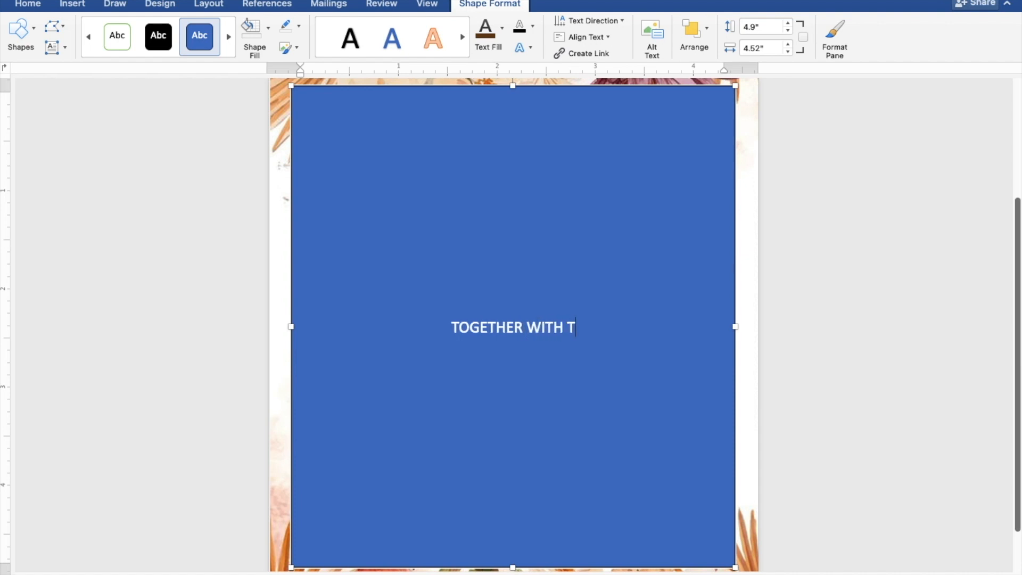
pyautogui.write('HEIR F')
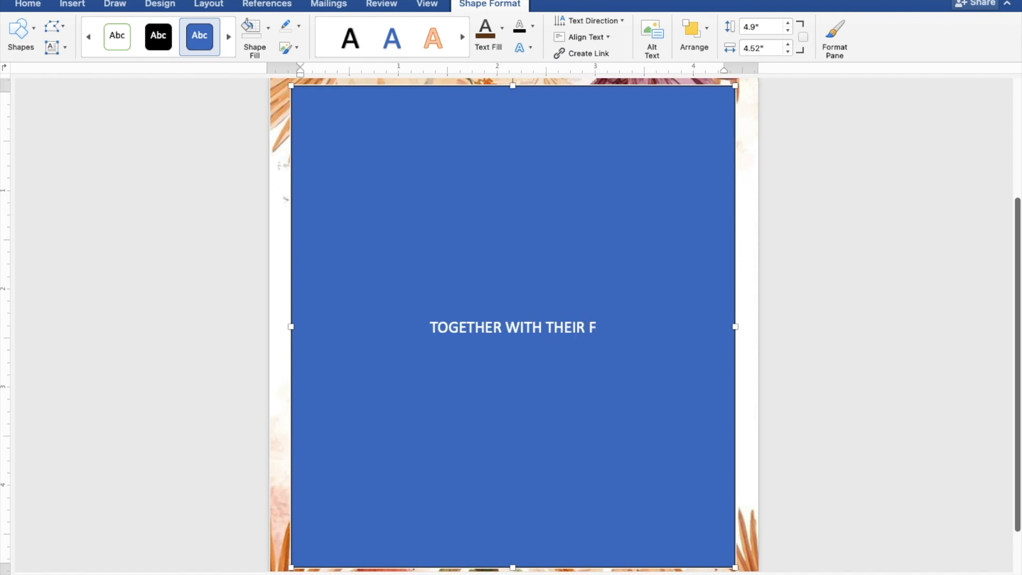
pyautogui.write('AMI')
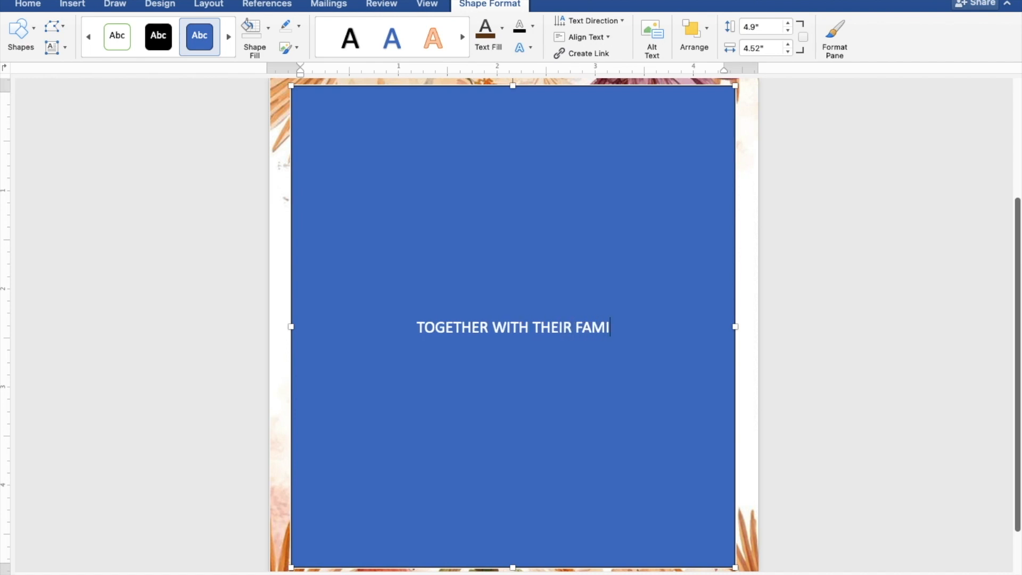
pyautogui.write('LIES')
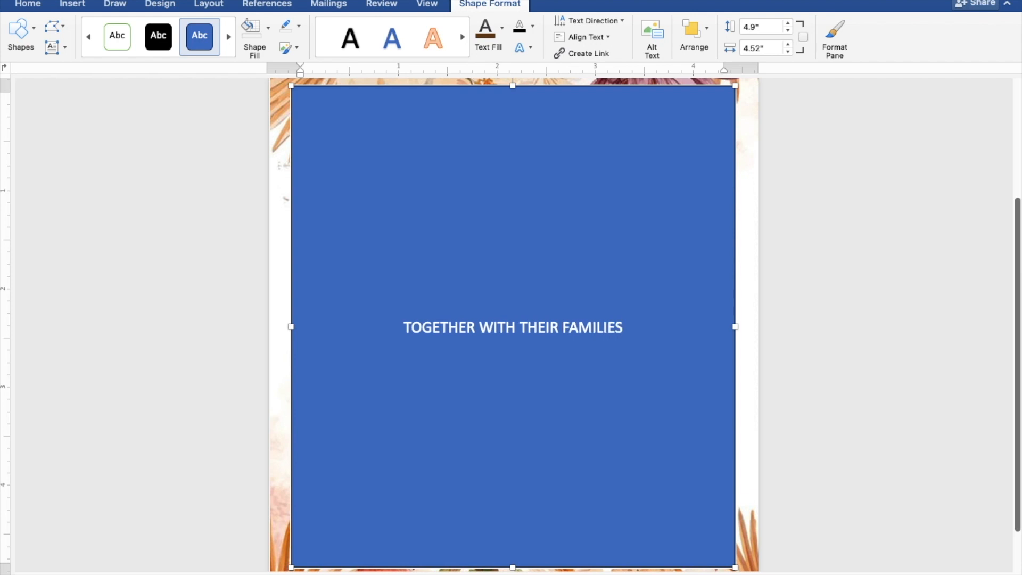
pyautogui.press('Return')
pyautogui.press('Return')
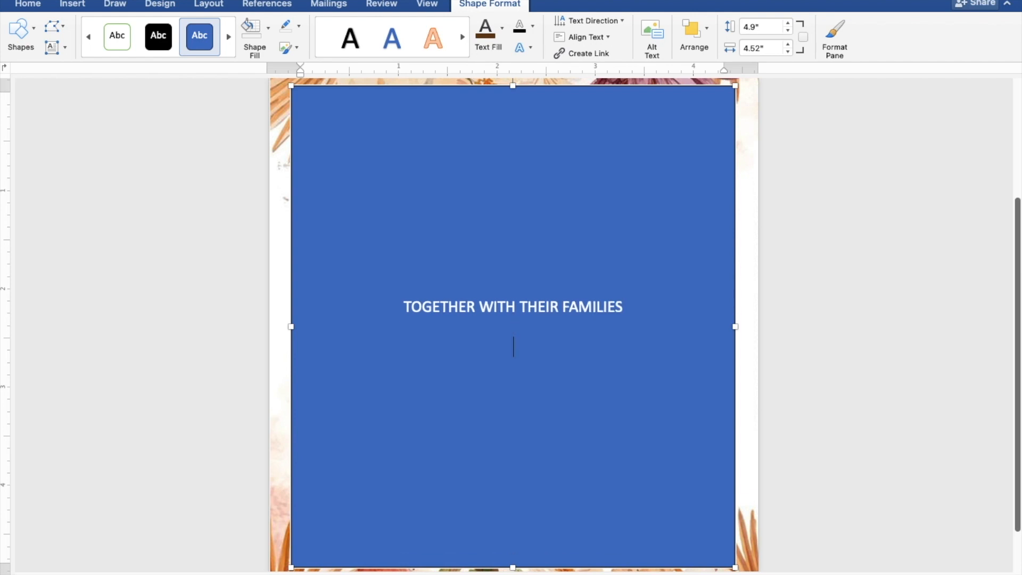
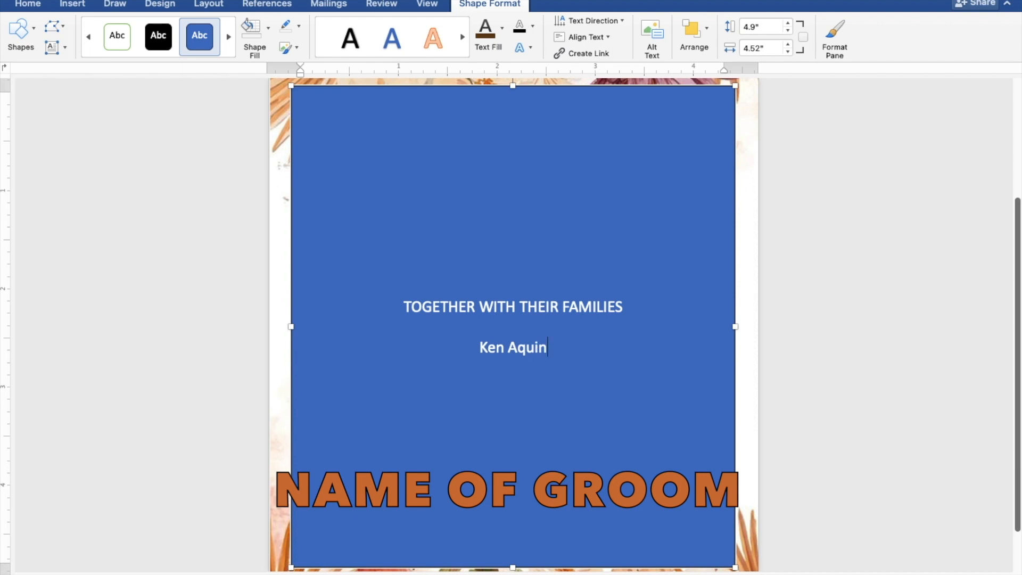
# Step: Type the couple's names on separate lines joined by 'AND', followed by a blank line
pyautogui.press('Return')
pyautogui.write('AND')
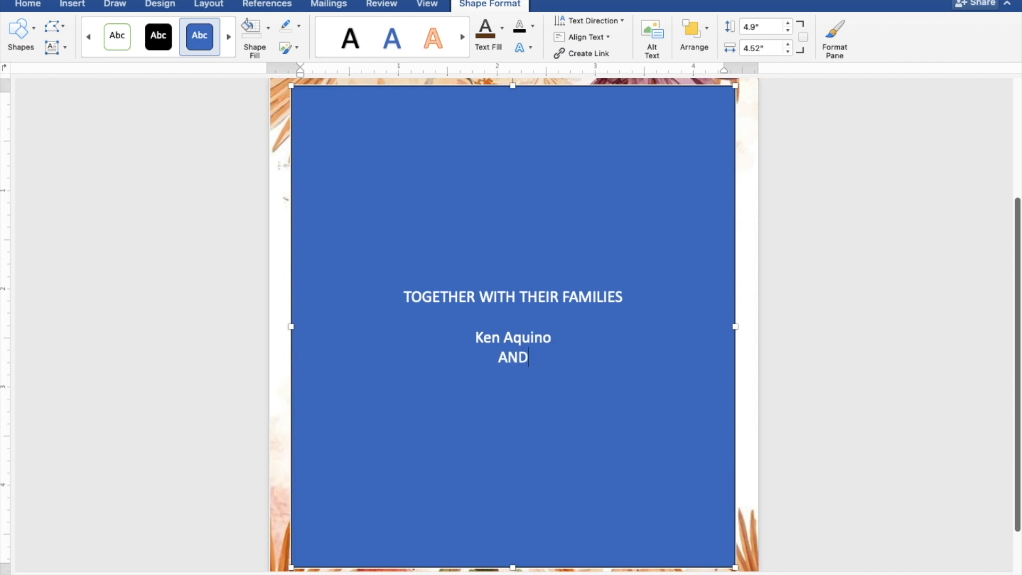
pyautogui.press('Return')
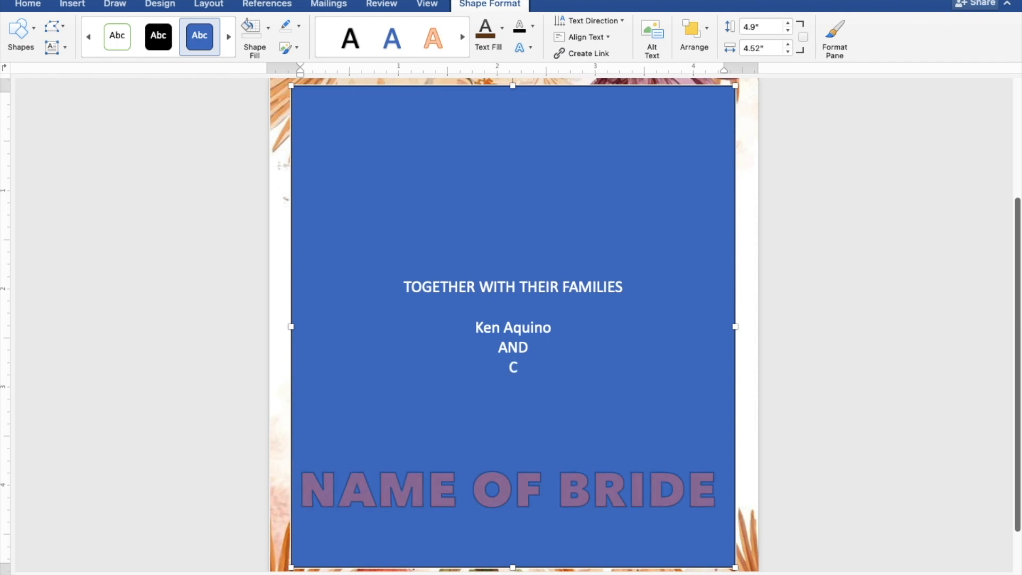
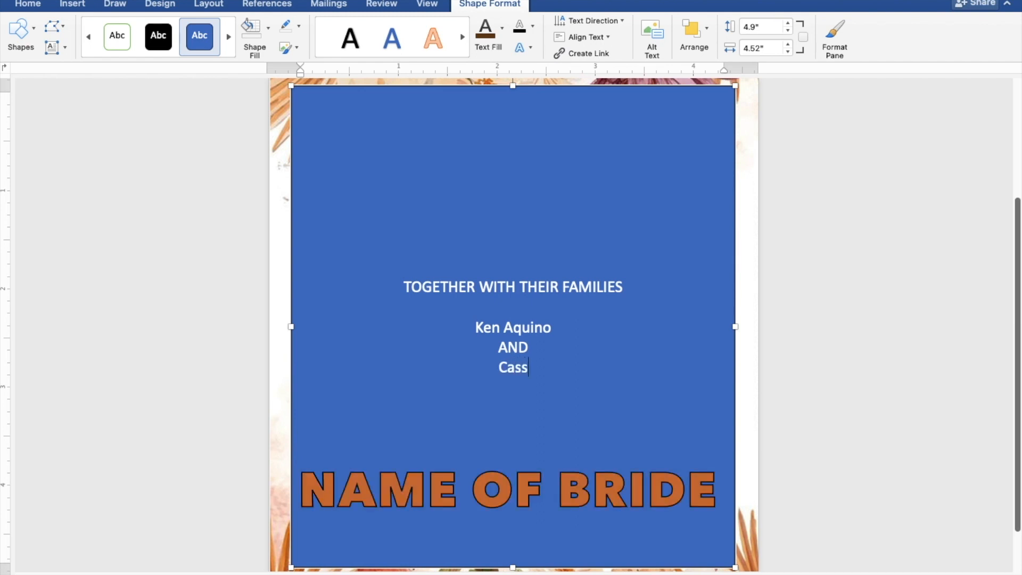
pyautogui.press('Return')
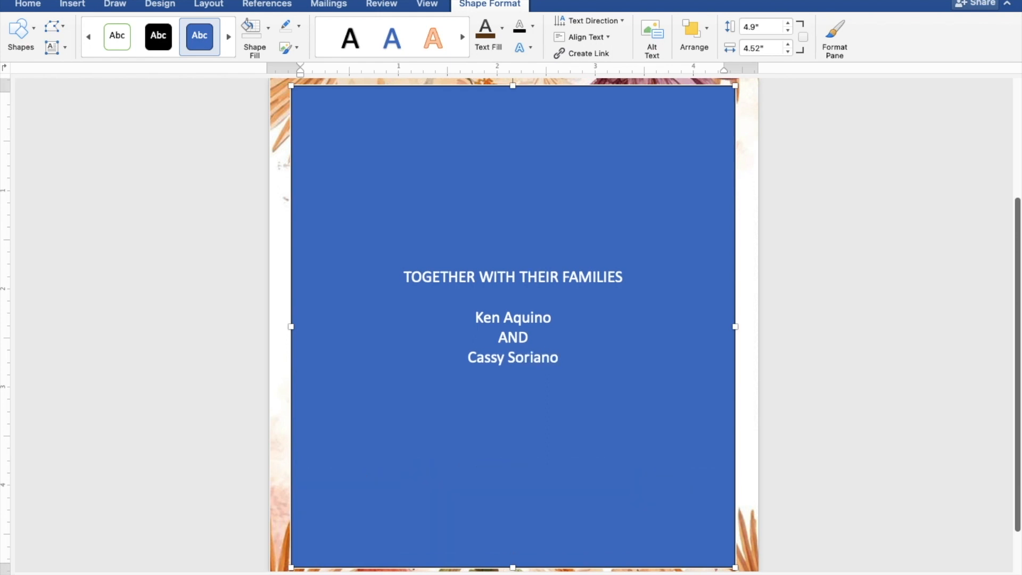
pyautogui.press('Return')
# Step: Type 'REQUEST THE PLEASURE OF YOUR PRESENCE' and 'AS THEY JOYFULLY UNITE IN MARRIAGE' as two lines
pyautogui.write('REQU')
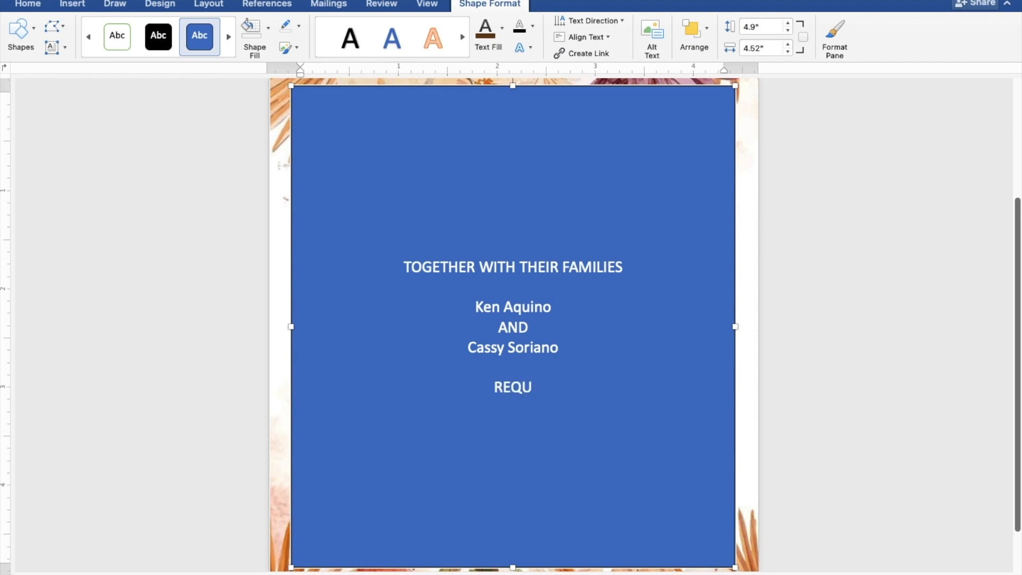
pyautogui.write('EST')
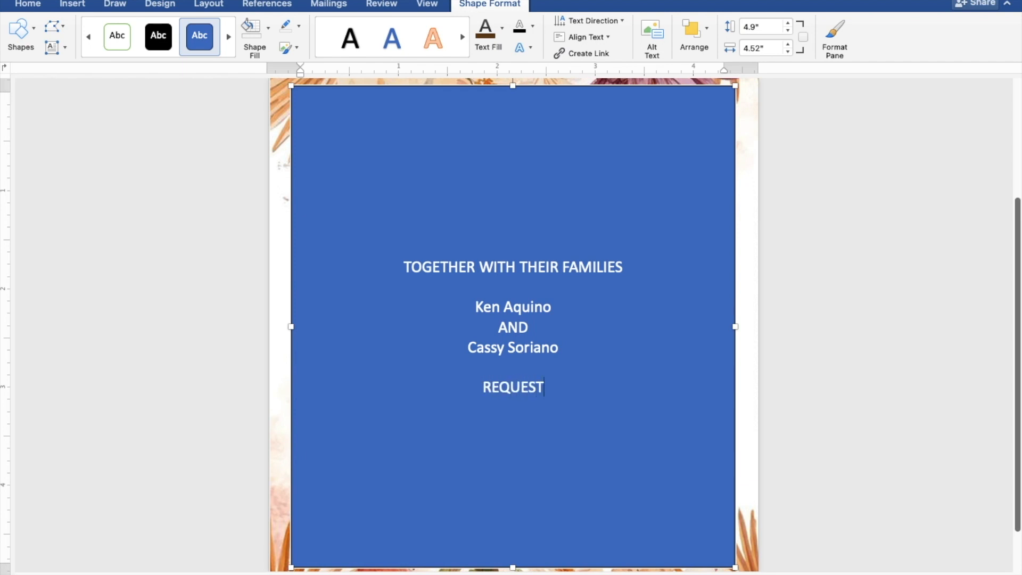
pyautogui.write(' THE ')
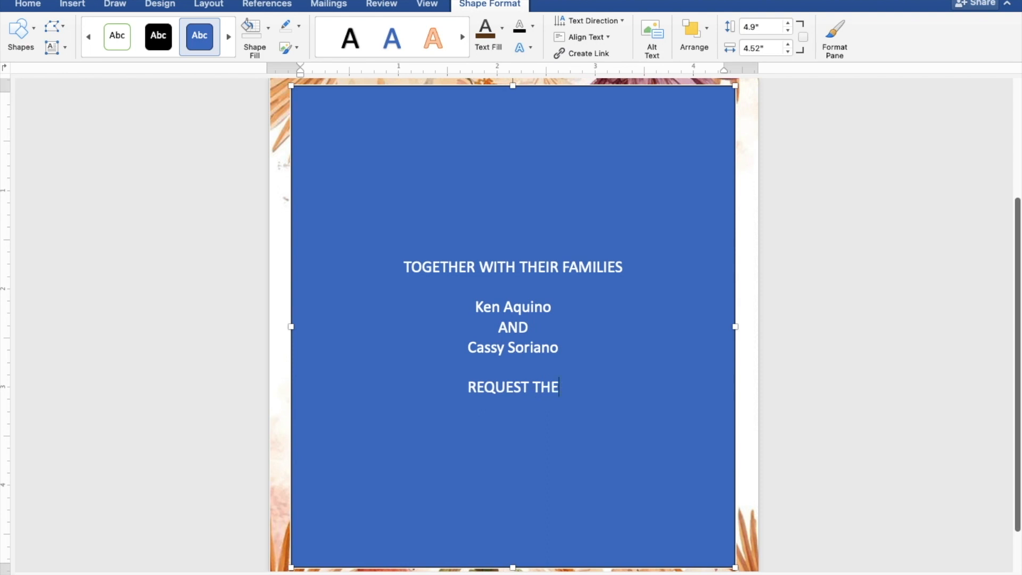
pyautogui.write('PL')
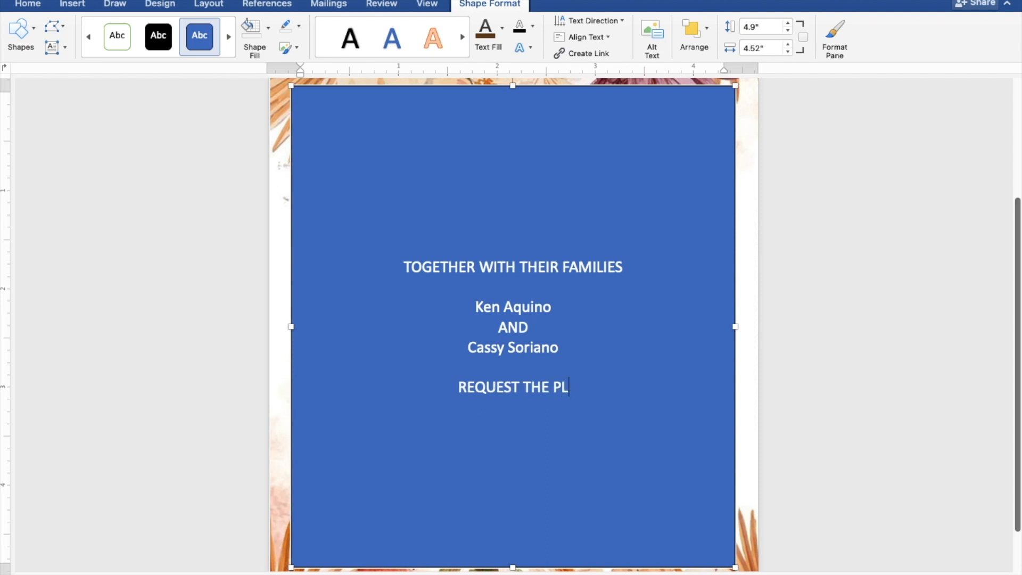
pyautogui.write('EAS')
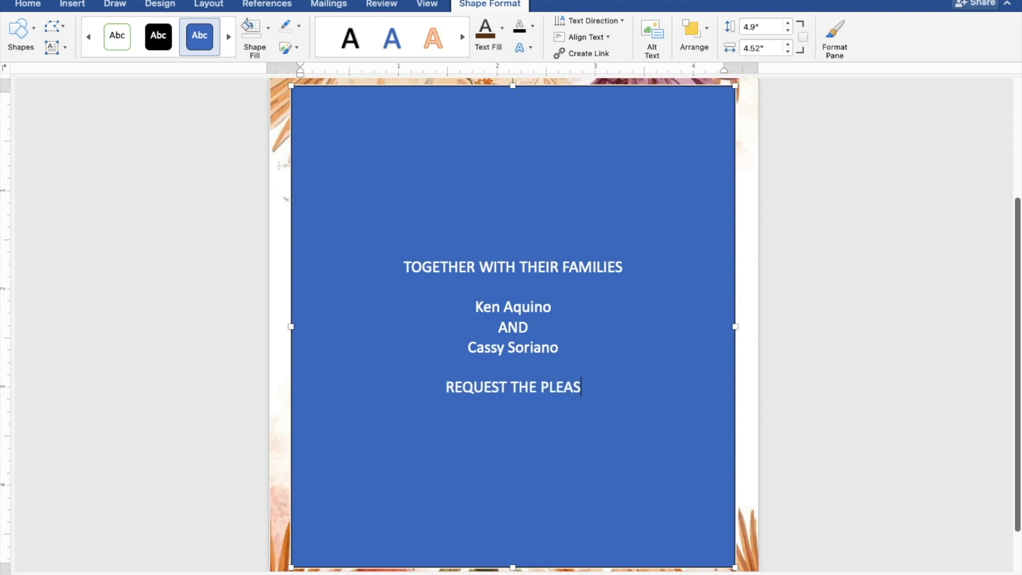
pyautogui.write('URE ')
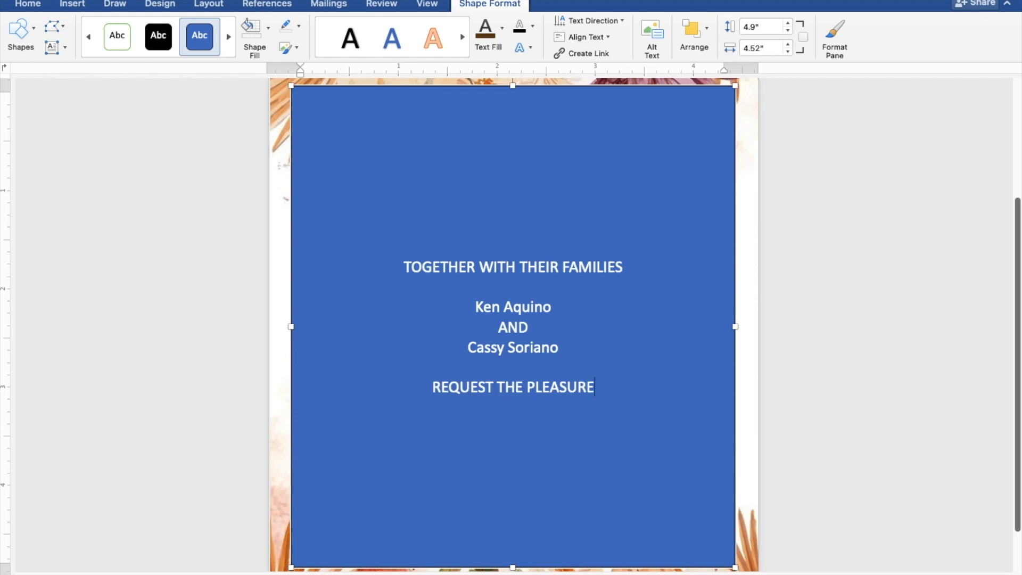
pyautogui.write('OF ')
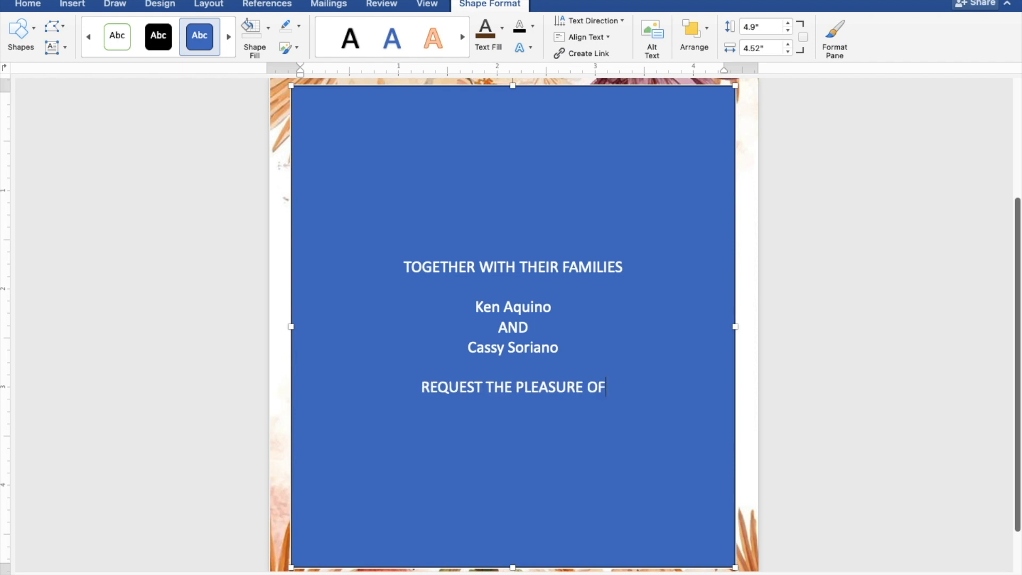
pyautogui.write('YOUR')
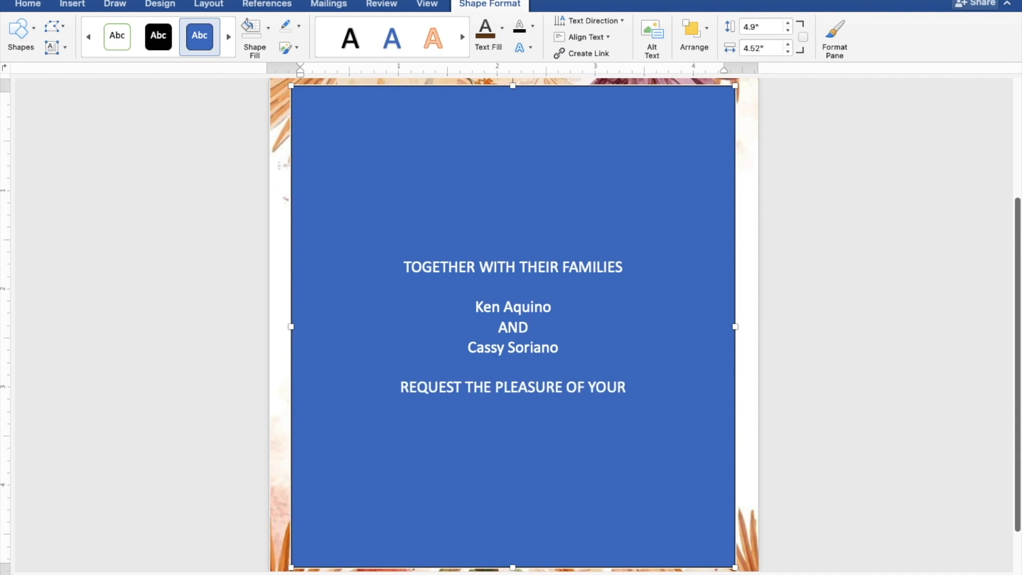
pyautogui.write(' PRE')
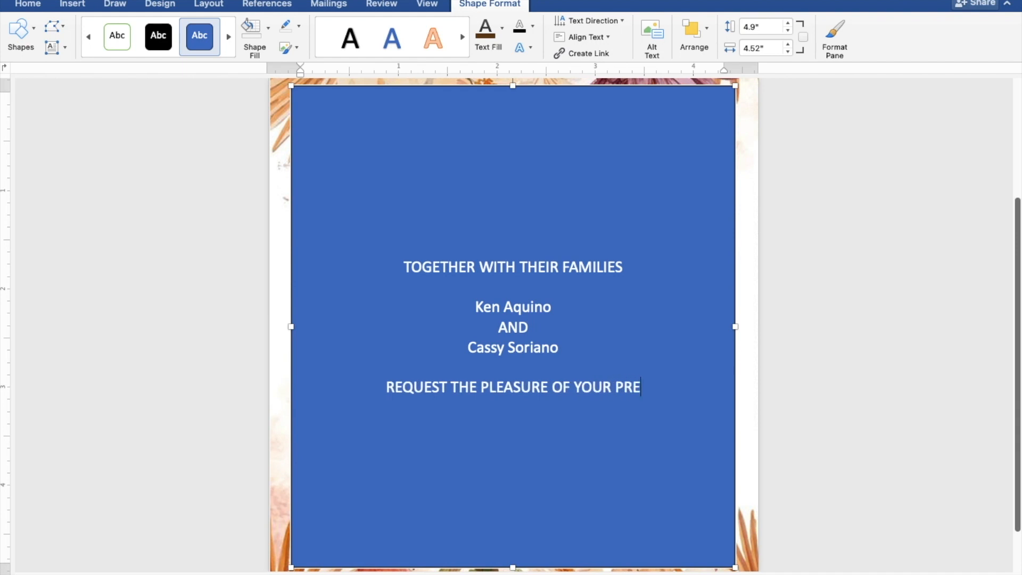
pyautogui.write('SENCE')
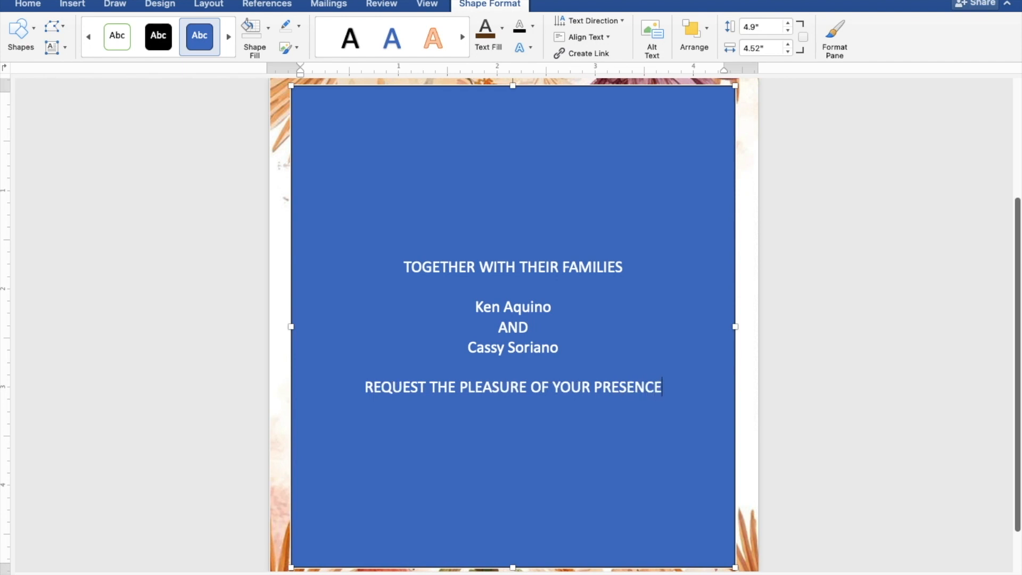
pyautogui.press('Return')
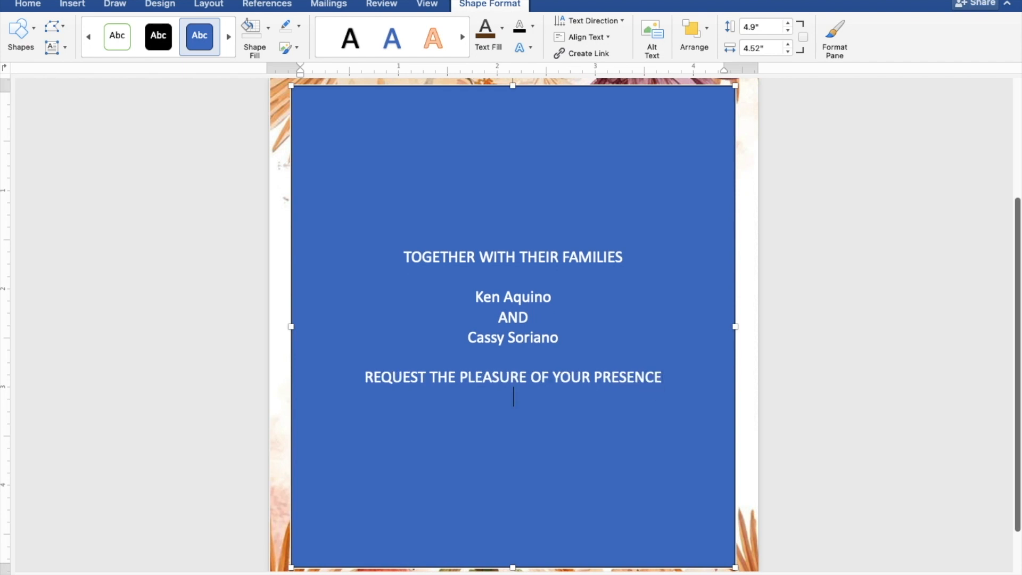
pyautogui.write('AS THEY JOY')
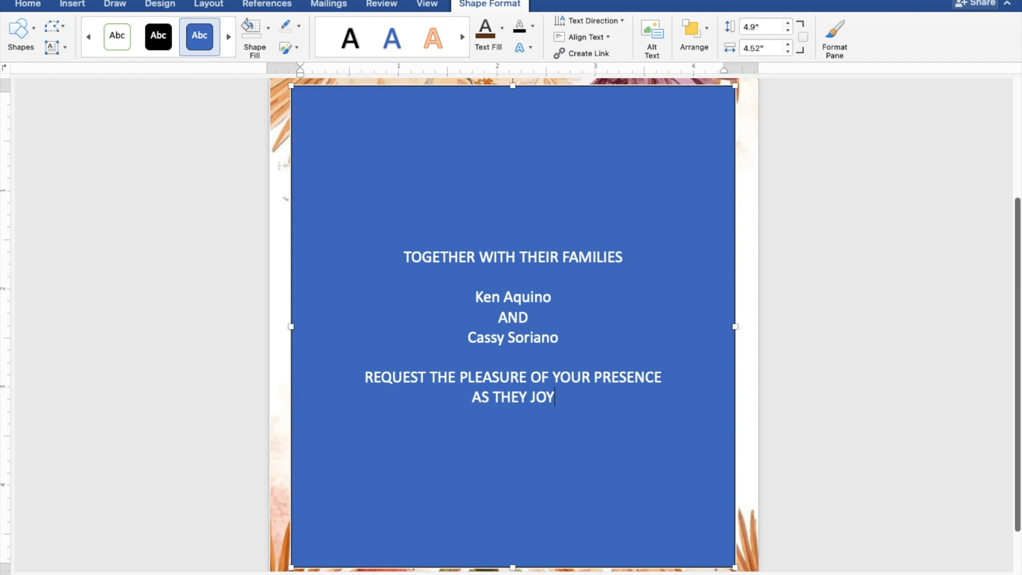
pyautogui.write('FULLY')
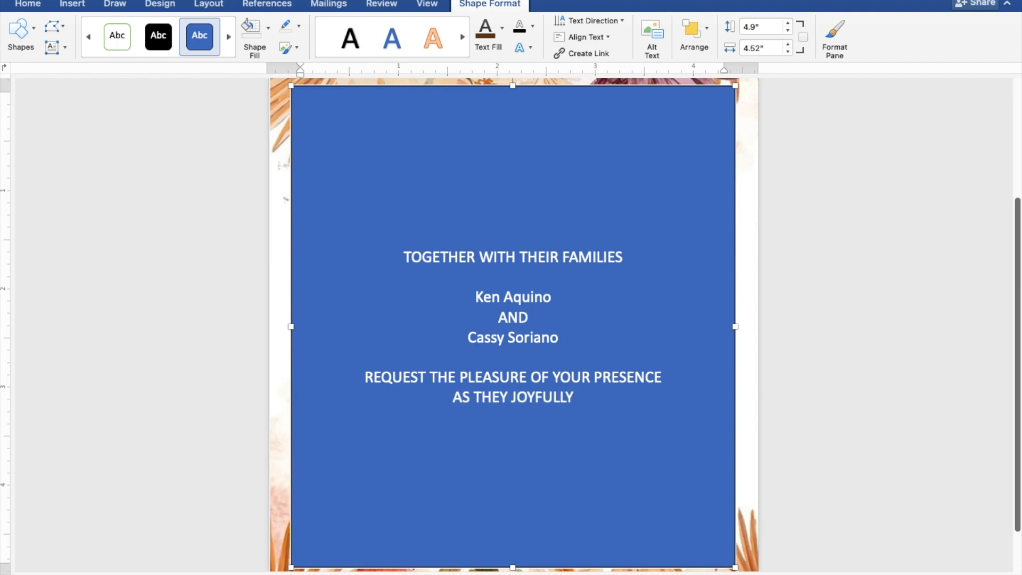
pyautogui.write(' UNI')
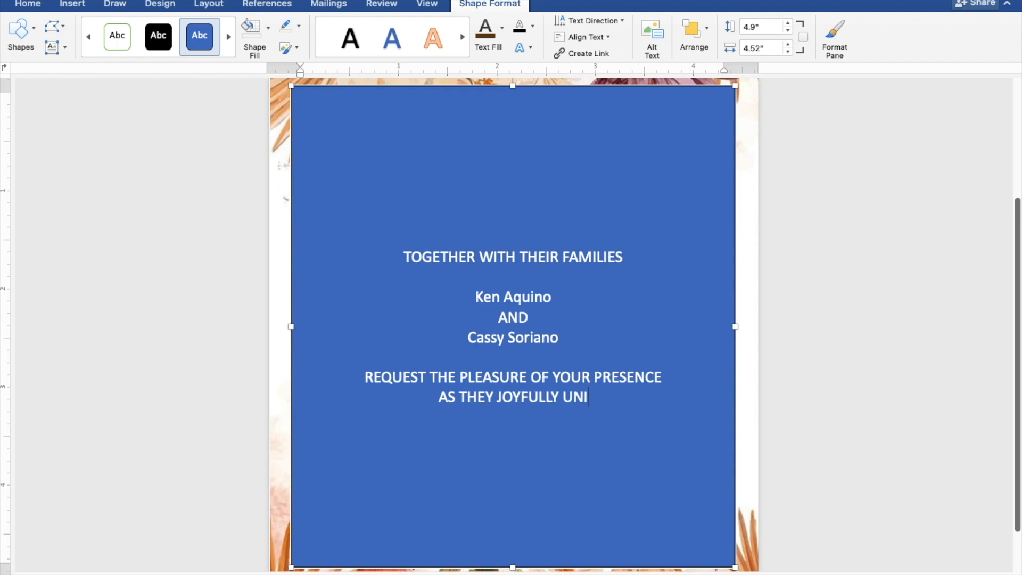
pyautogui.write('TE ')
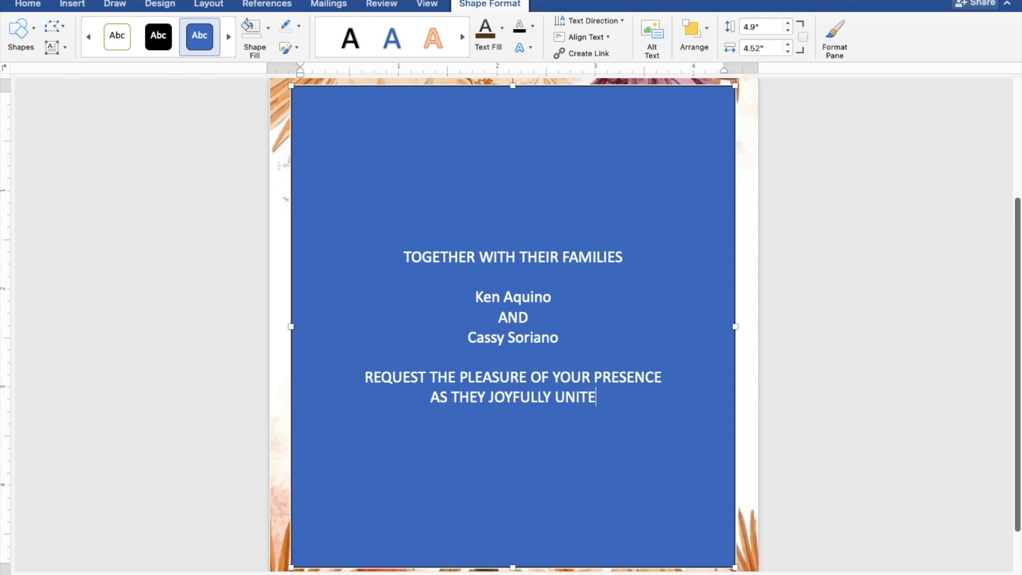
pyautogui.write('I')
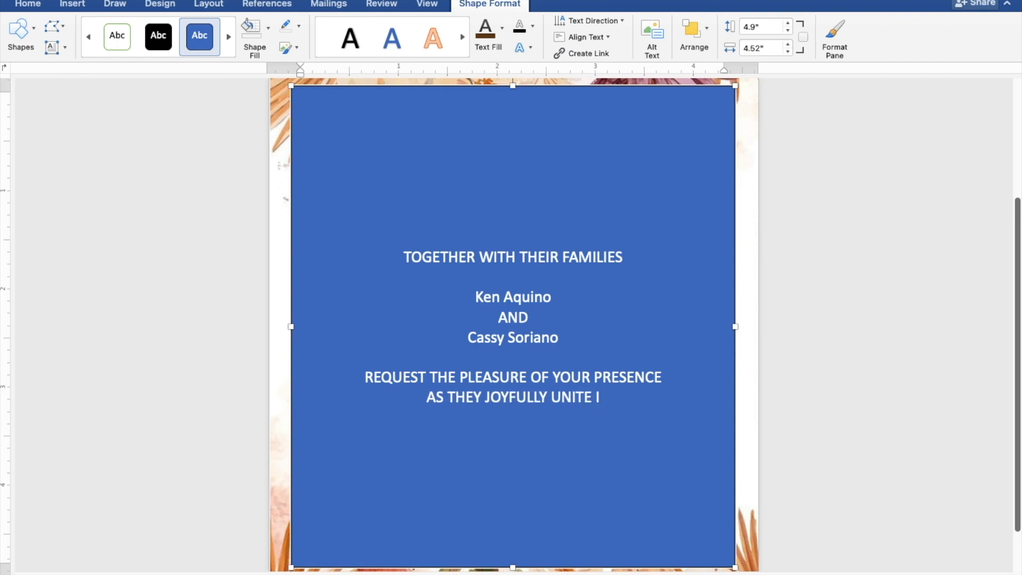
pyautogui.write('N M')
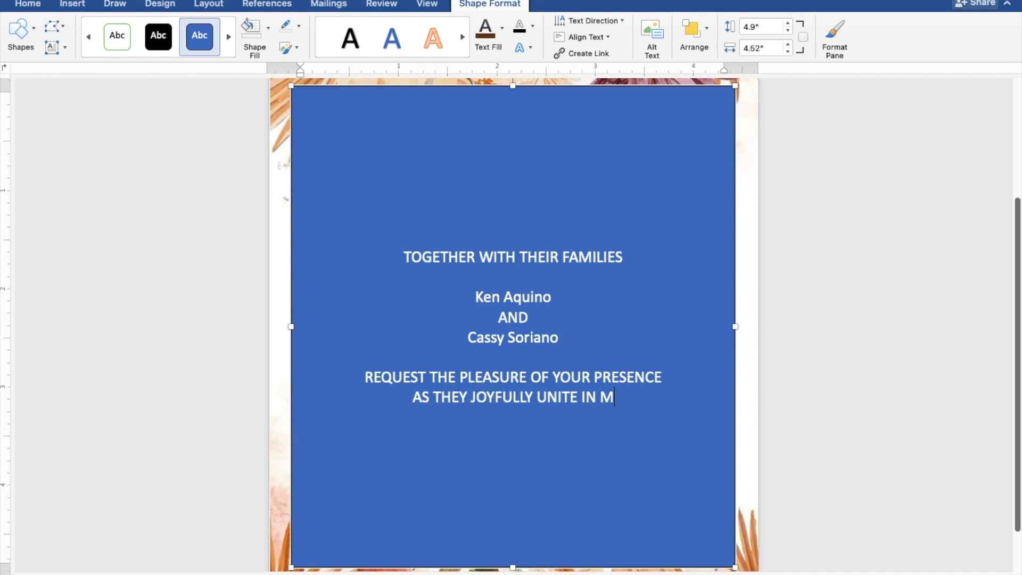
pyautogui.write('ARRI')
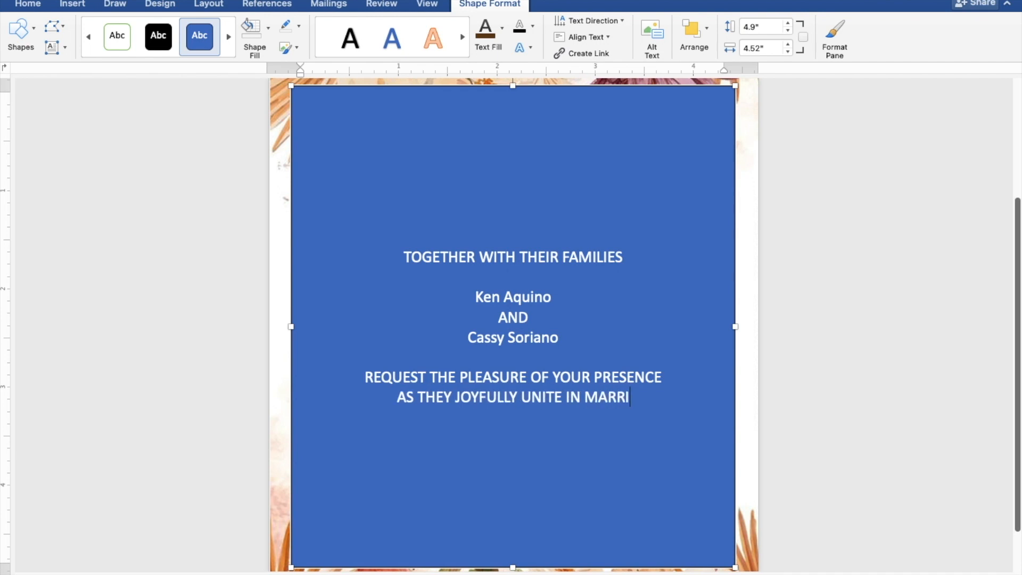
pyautogui.write('AGE')
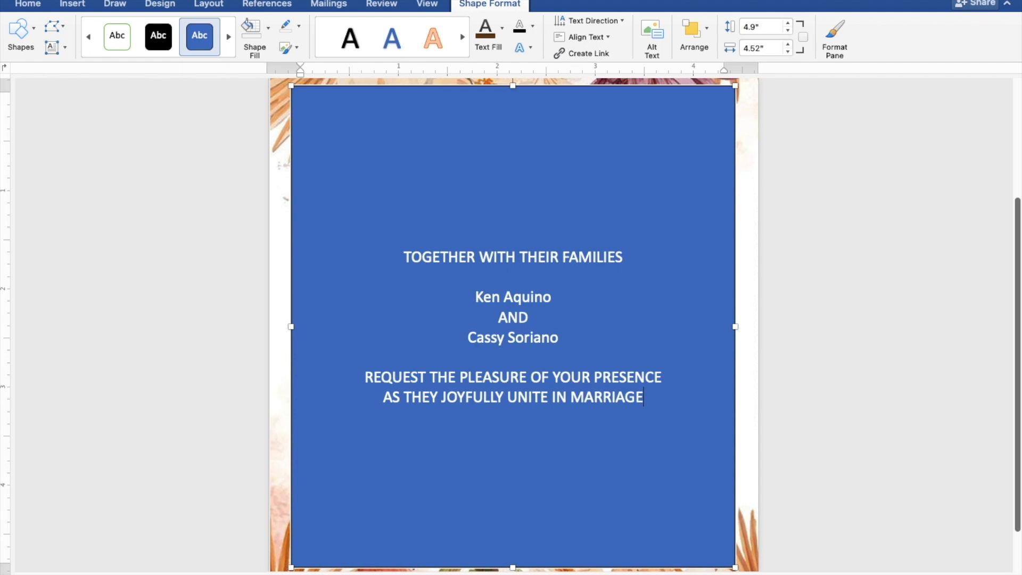
pyautogui.press('Return')
pyautogui.press('Return')
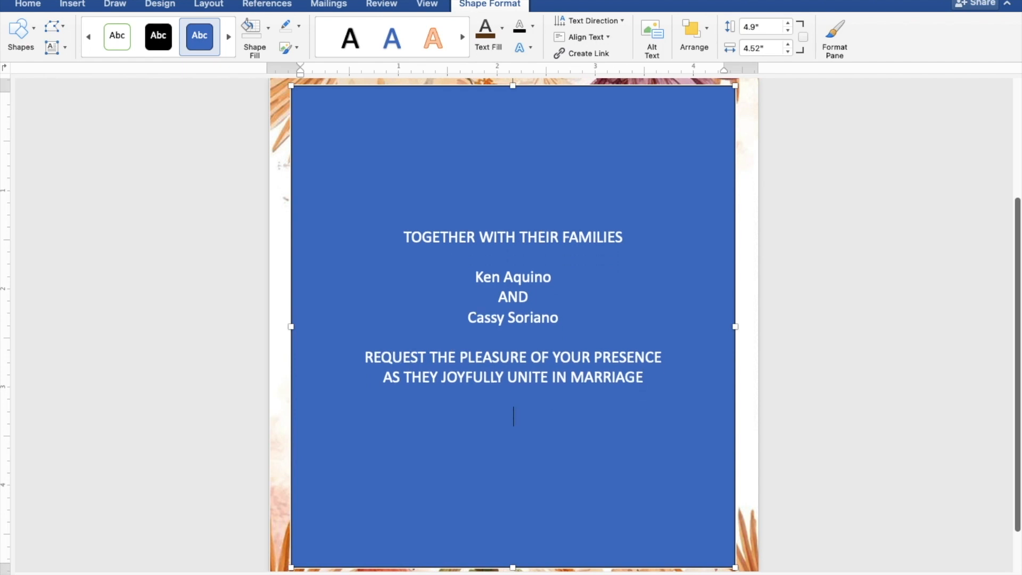
# Step: Type the date line 'SUNDAY | AUGUST 27, 2023 | 10:00 A.M.' and begin a new line
pyautogui.write('SUNDA')
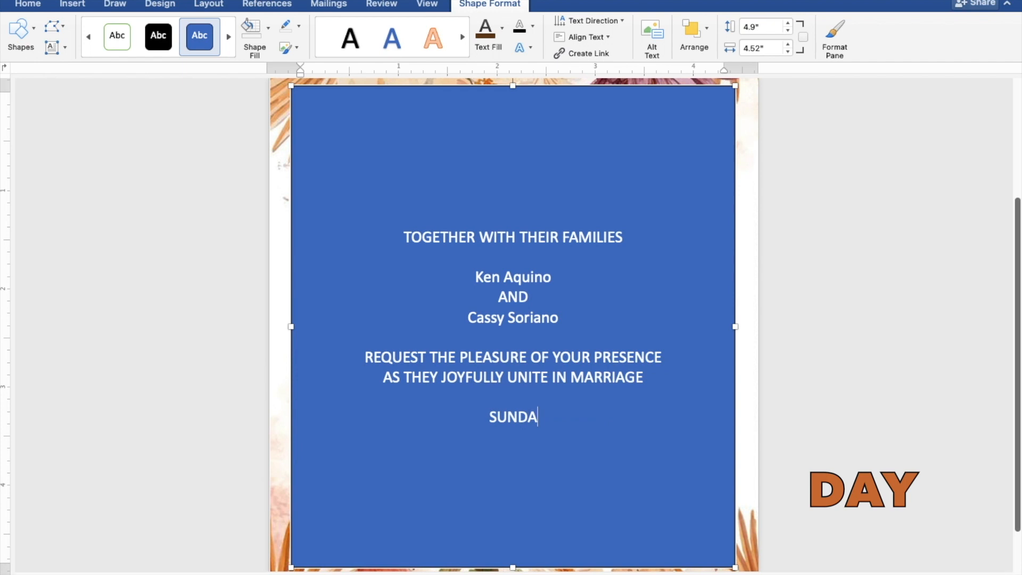
pyautogui.write('Y ')
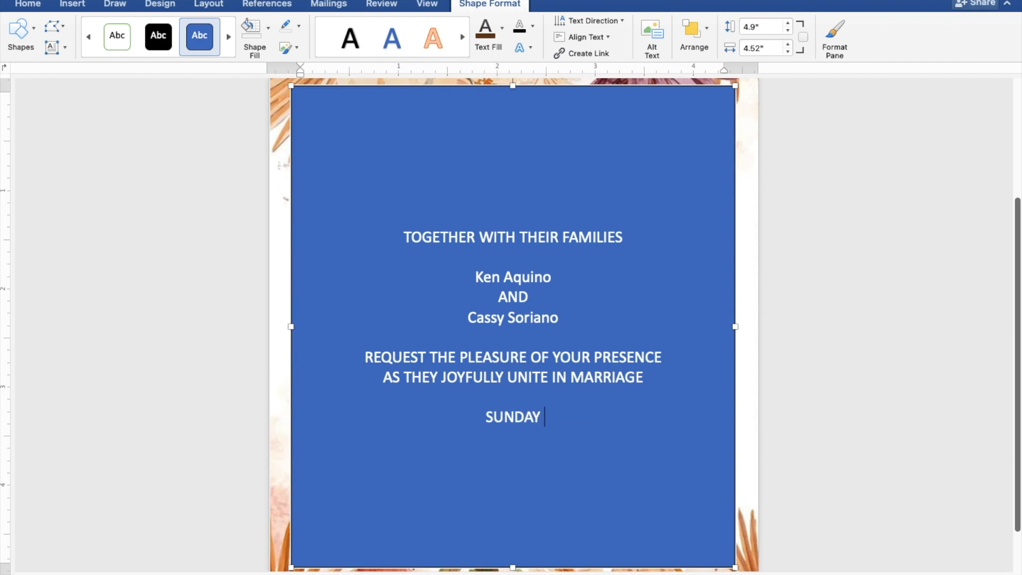
pyautogui.write('|')
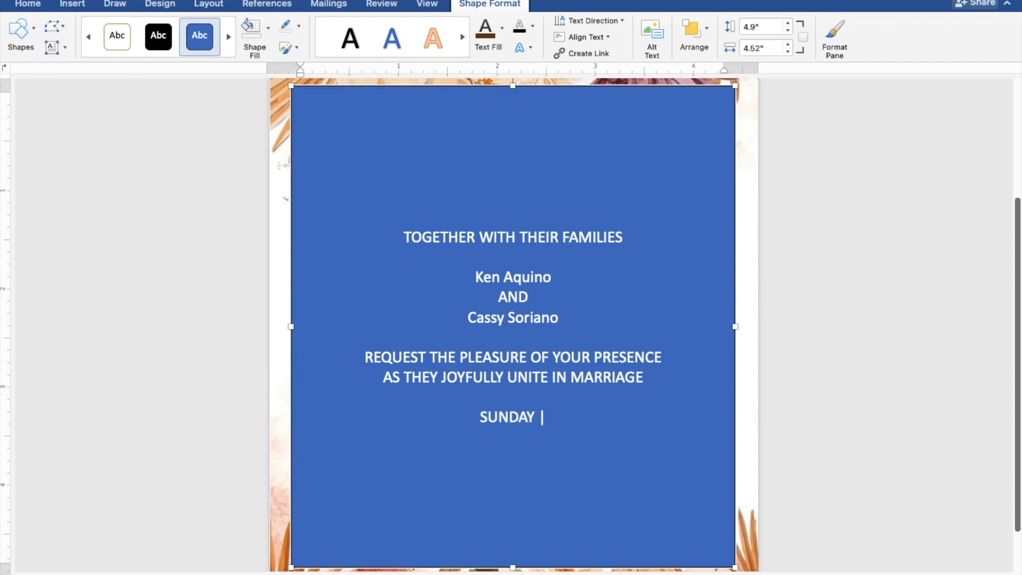
pyautogui.write(' AU')
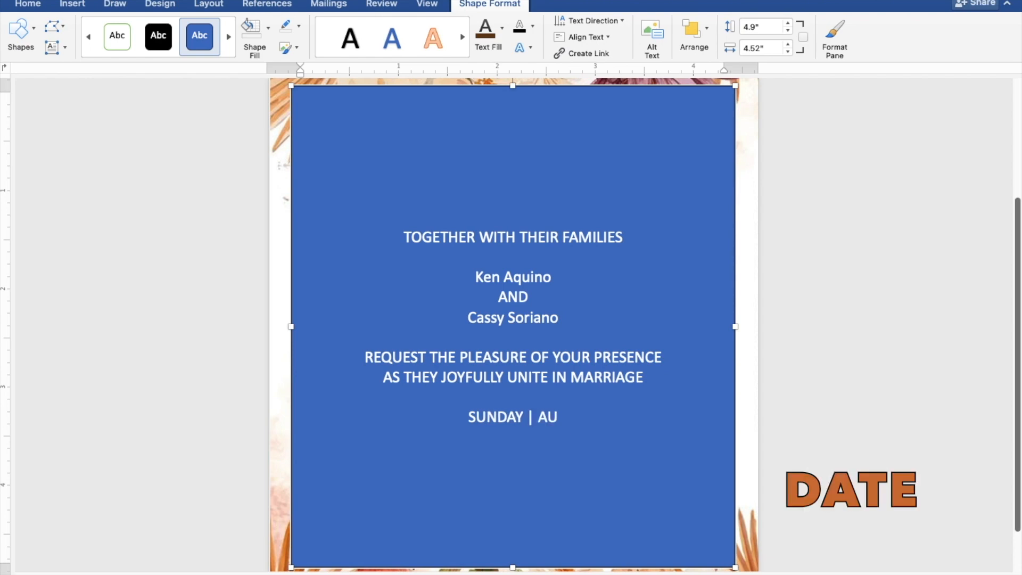
pyautogui.write('GU')
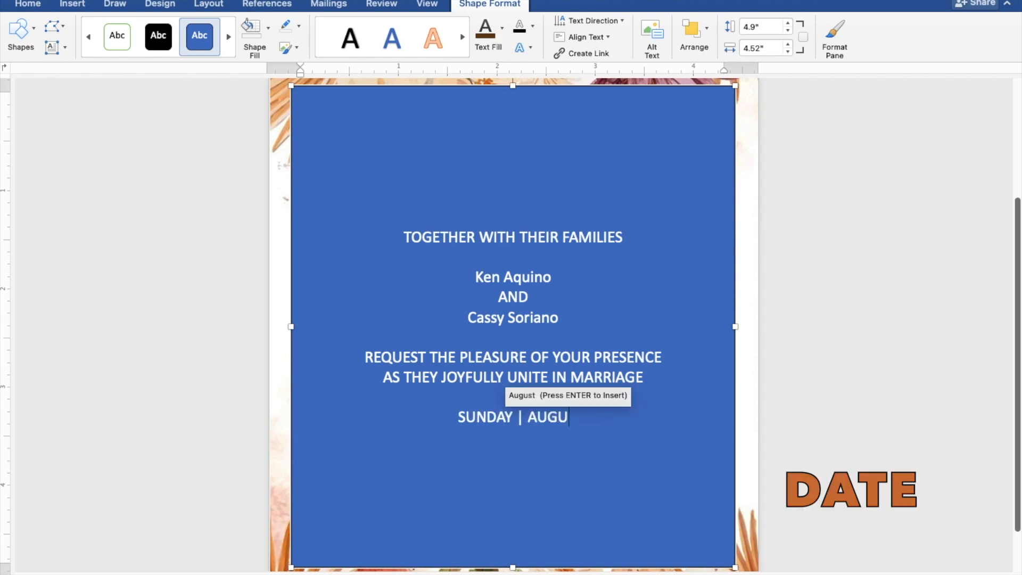
pyautogui.write('ST')
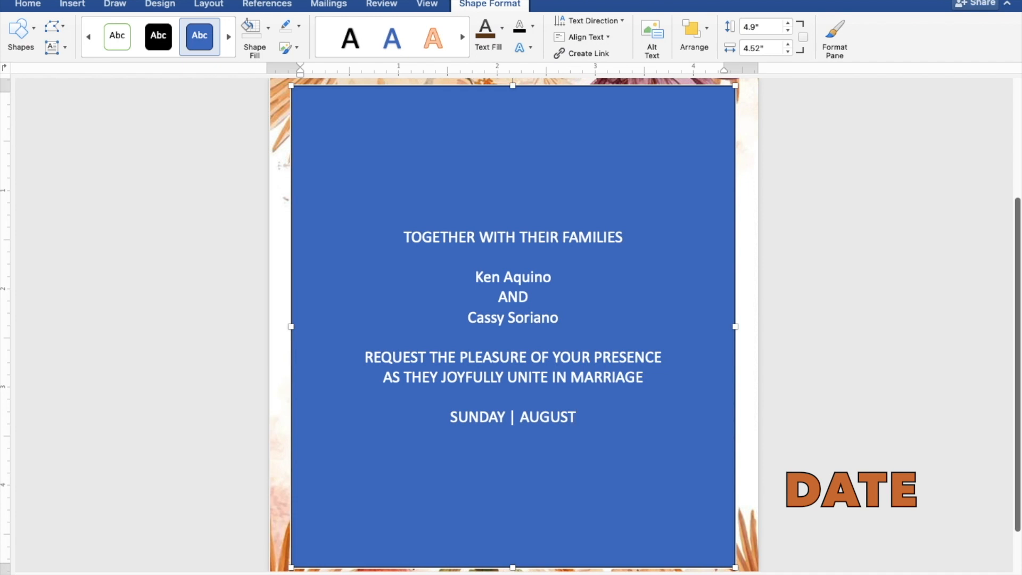
pyautogui.write(' 27, 2')
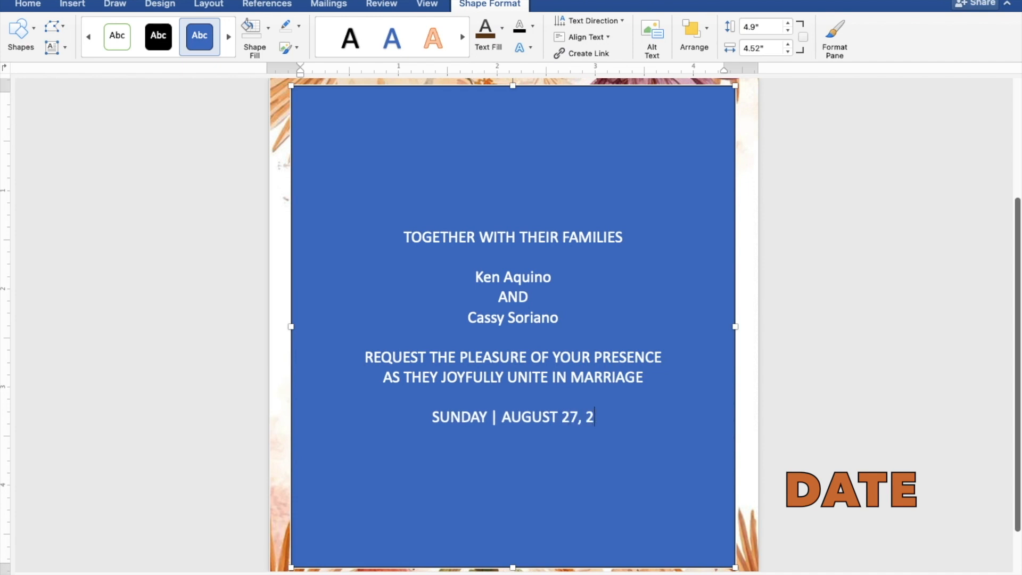
pyautogui.write('023')
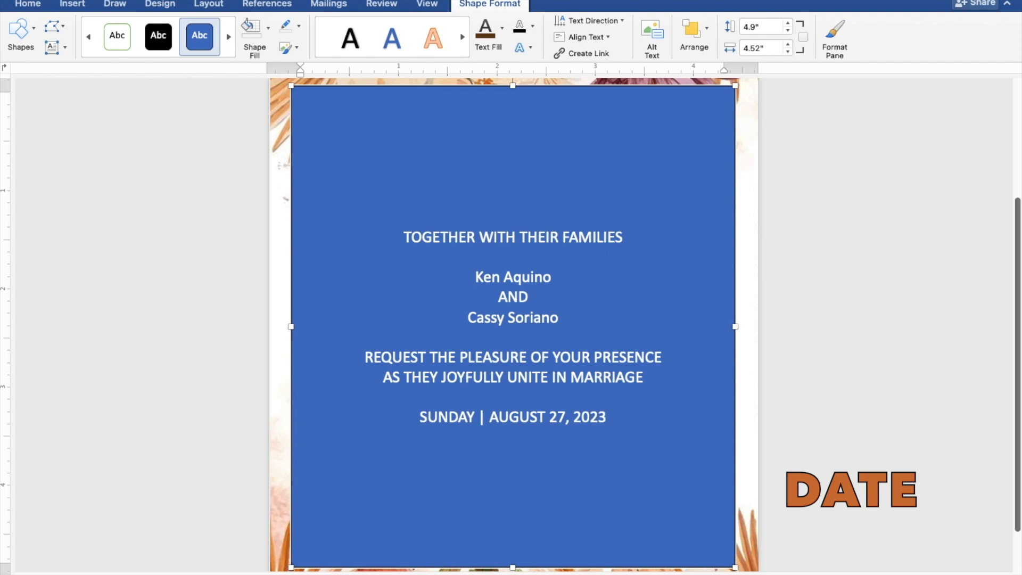
pyautogui.write('|')
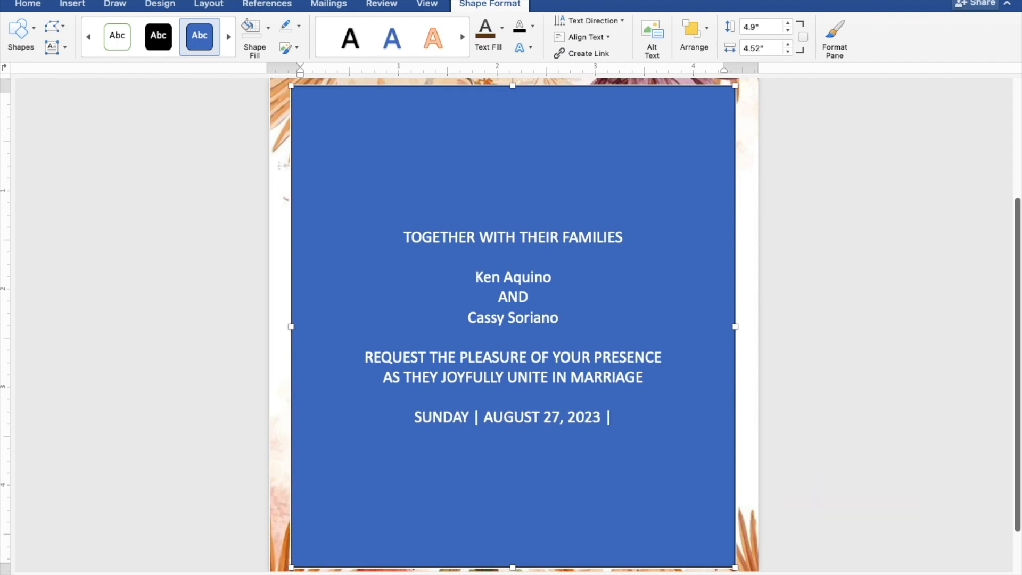
pyautogui.write(' 1')
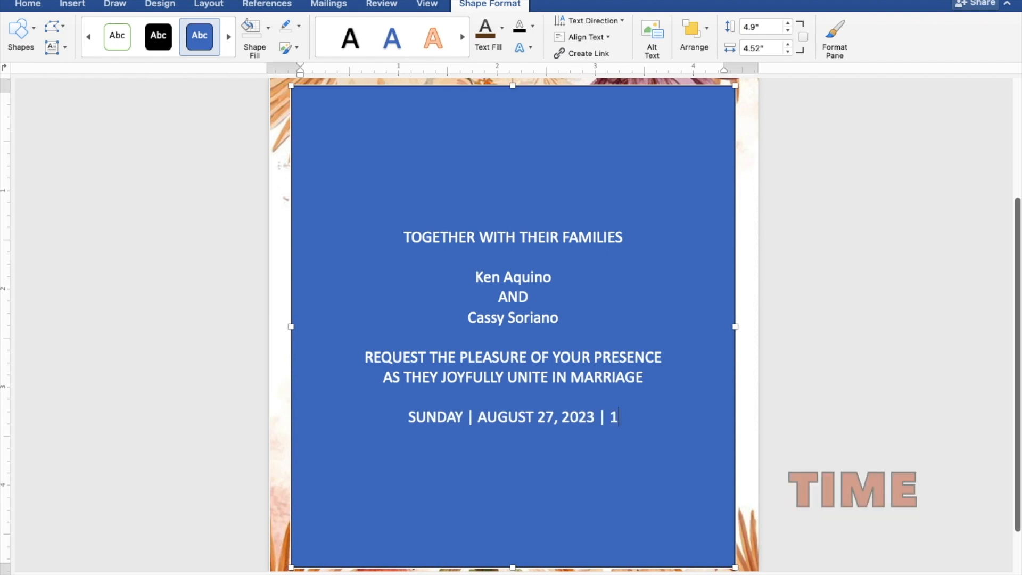
pyautogui.write('0:')
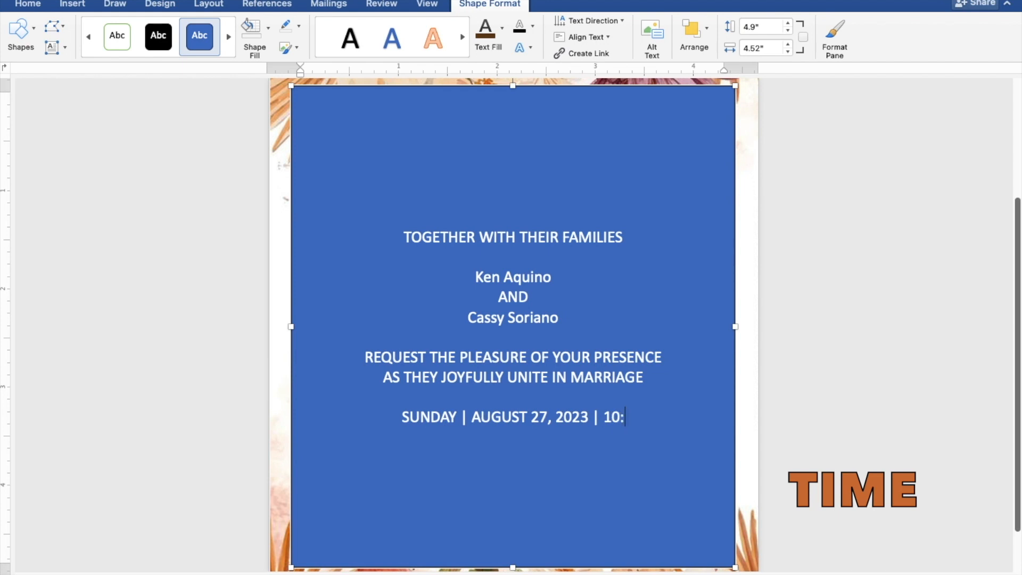
pyautogui.write('00')
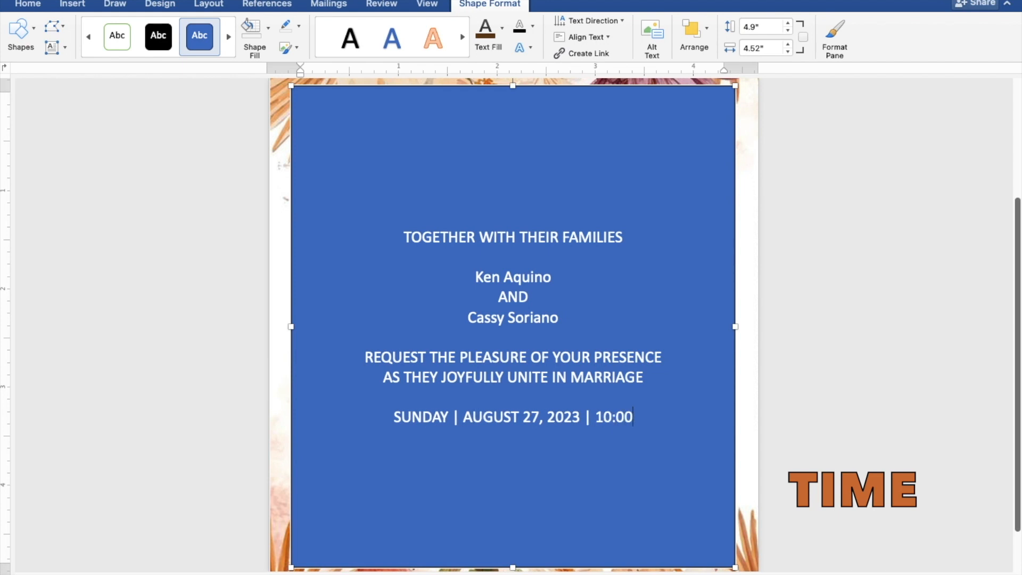
pyautogui.write(' A')
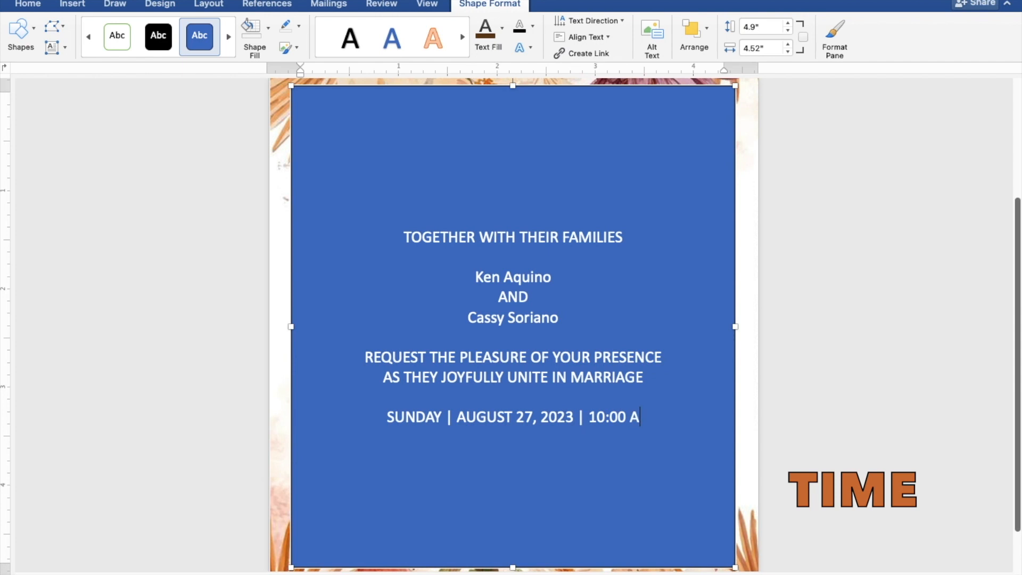
pyautogui.write('.M.')
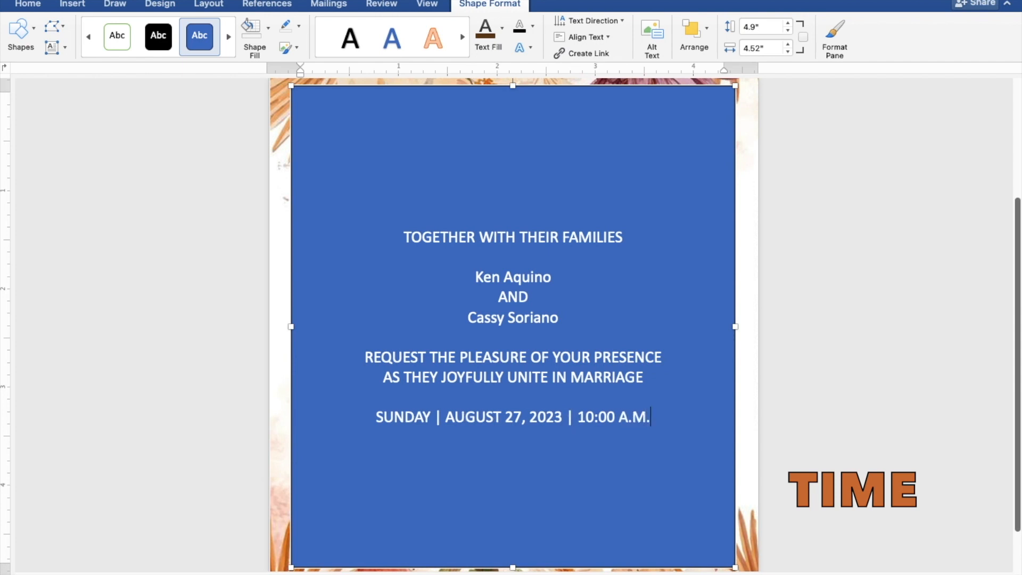
pyautogui.press('Return')
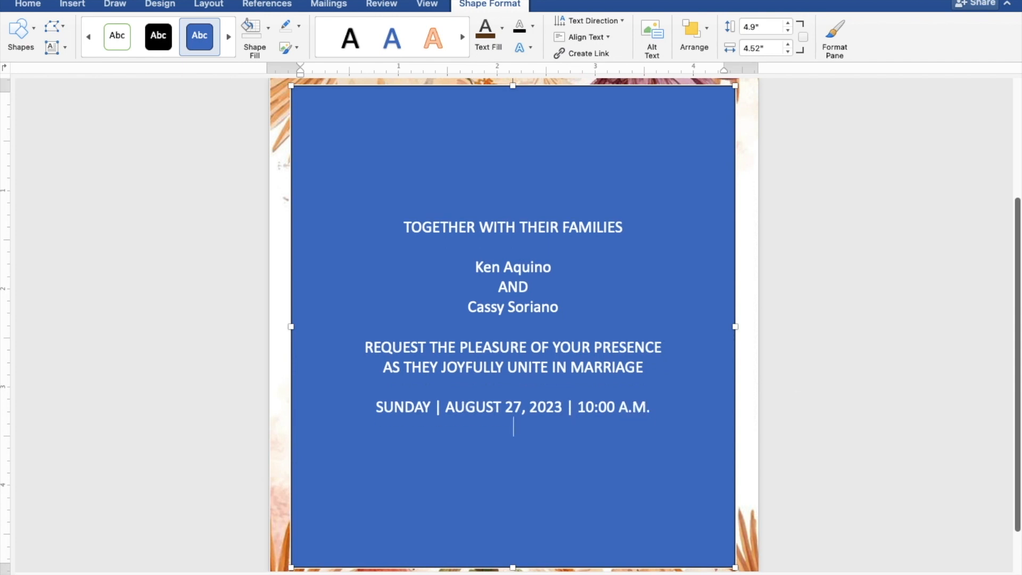
# Step: Type 'ST. THOMAS AQUINAS PARISH CHURCH', 'MANGALDAN, PANGASINAN', and 'Reception to follow' on separate lines
pyautogui.write('ST. ')
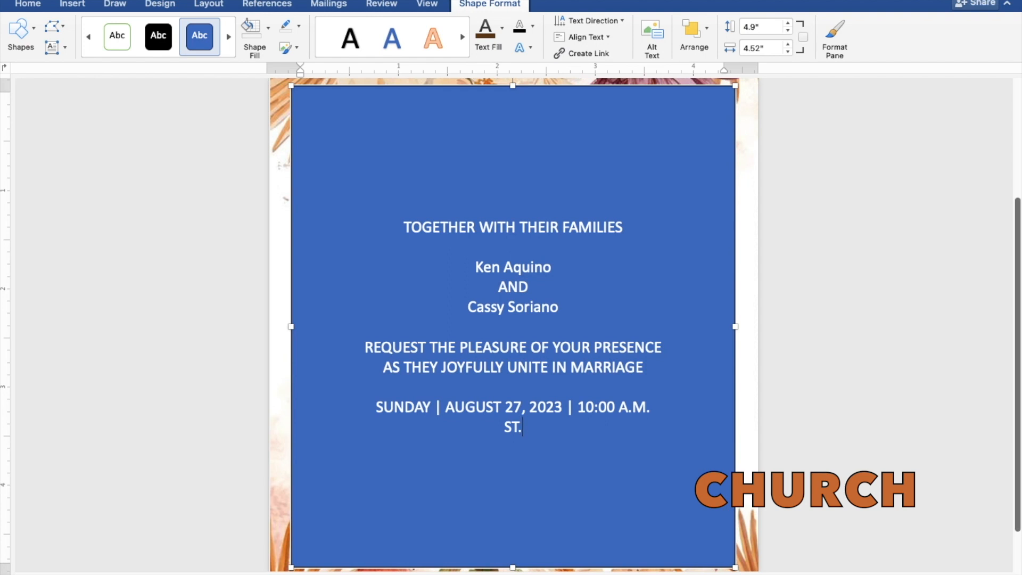
pyautogui.write('THOMA')
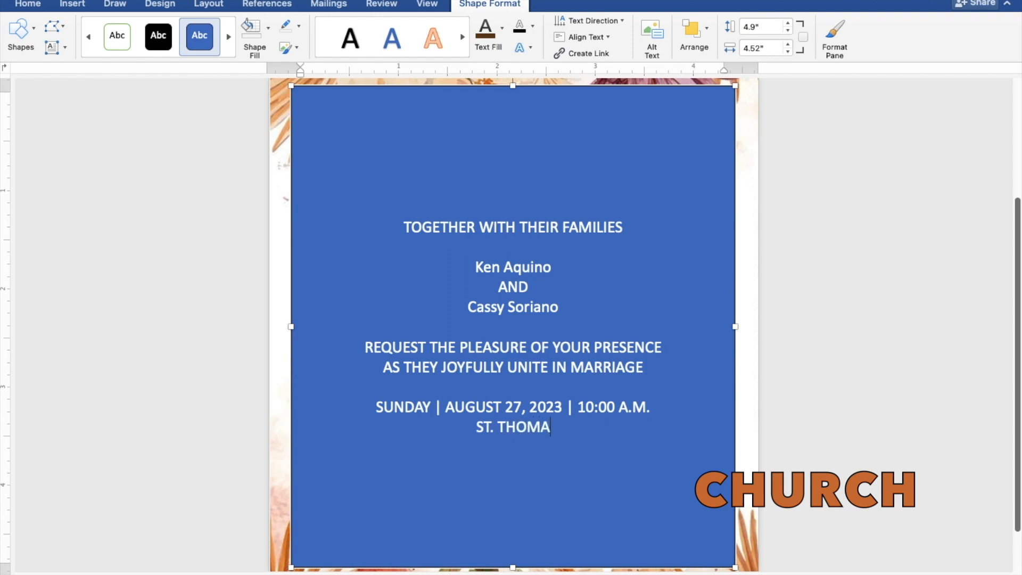
pyautogui.write('S A')
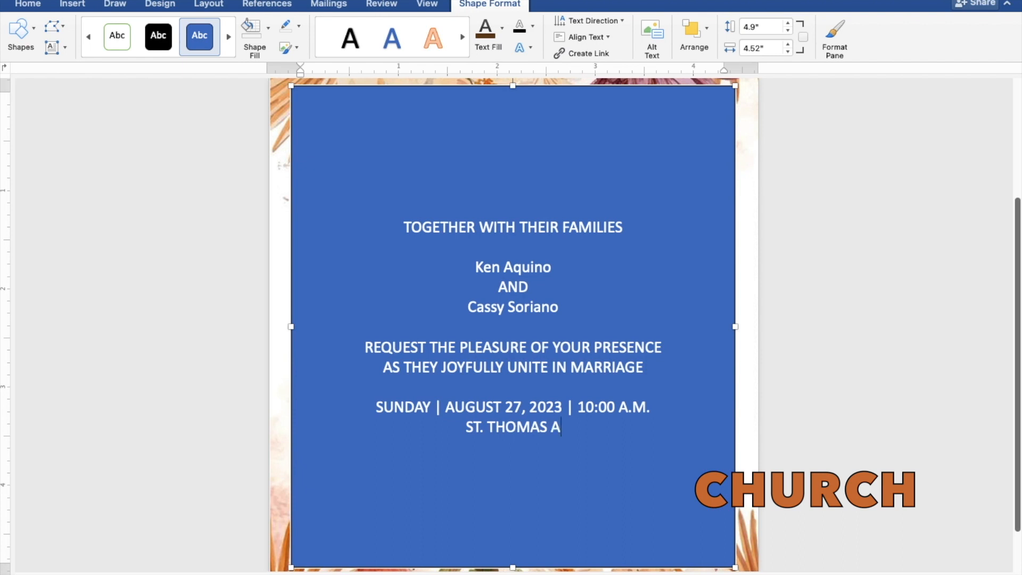
pyautogui.write('QUI')
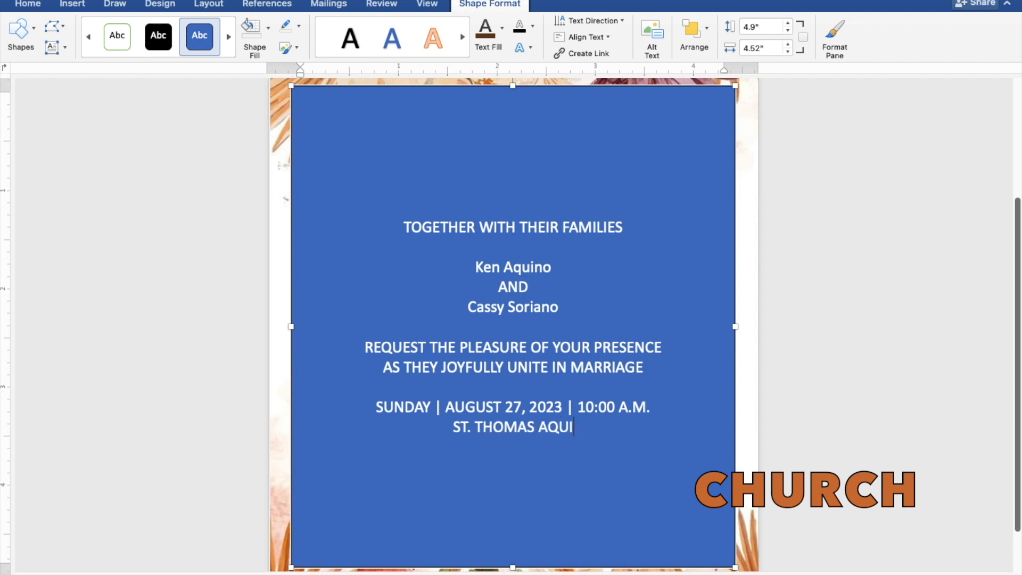
pyautogui.write('NAS ')
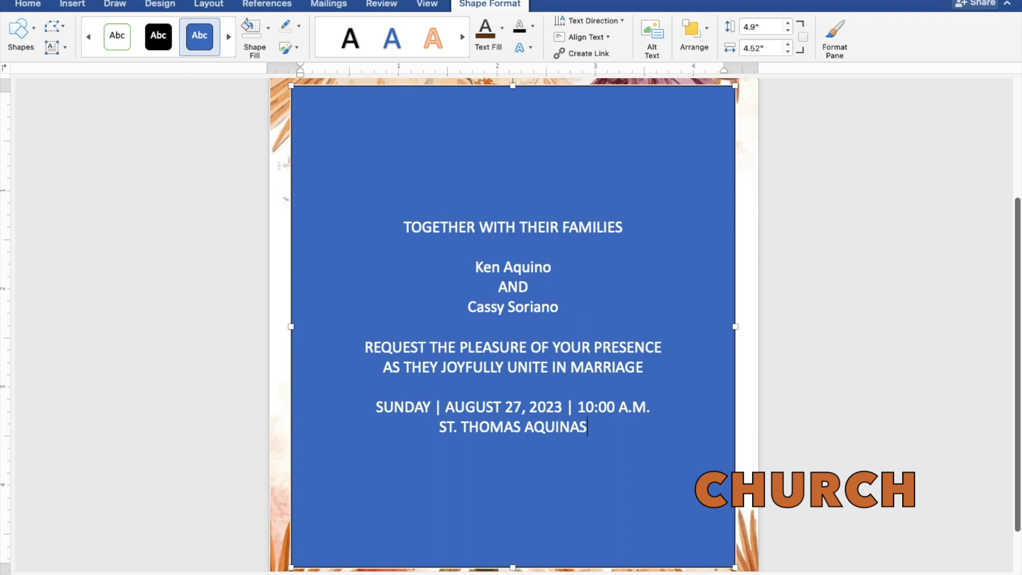
pyautogui.write('PA')
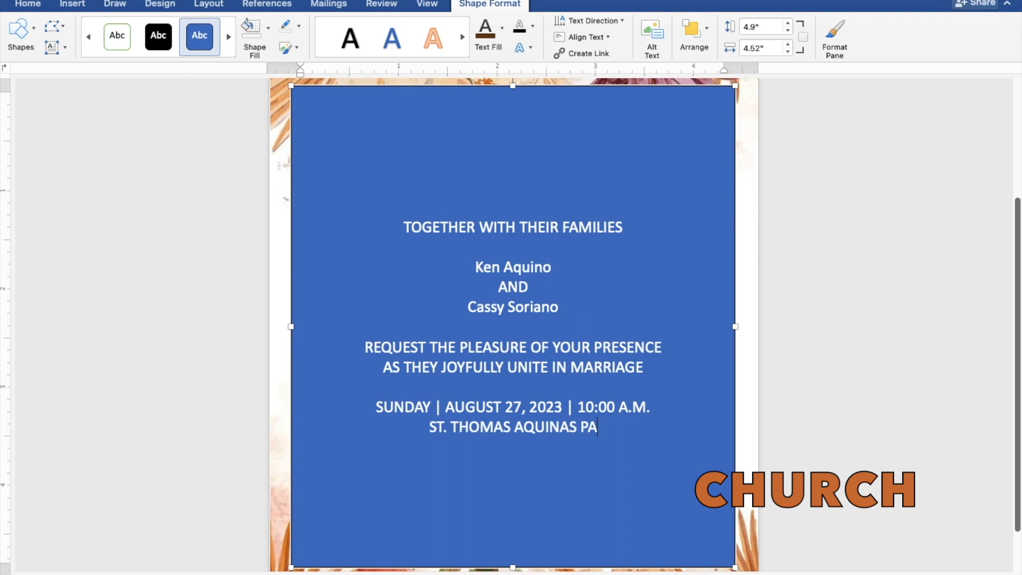
pyautogui.write('RISH')
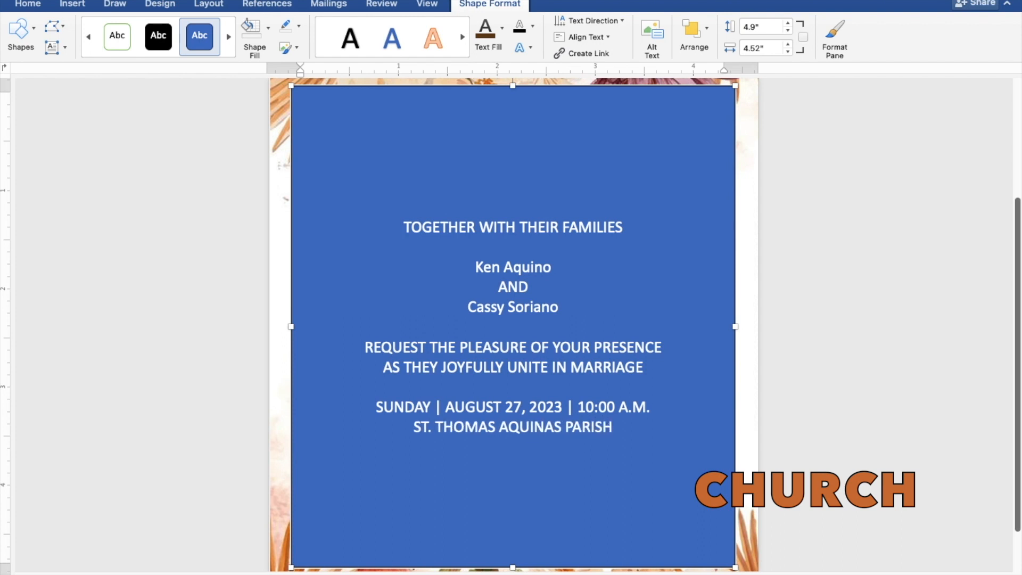
pyautogui.write(' CH')
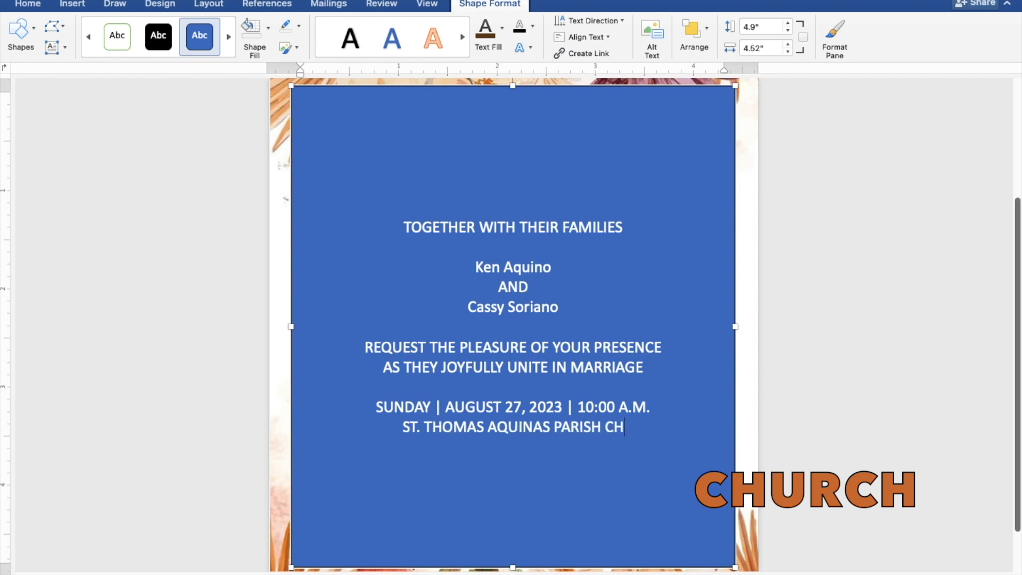
pyautogui.write('URCH')
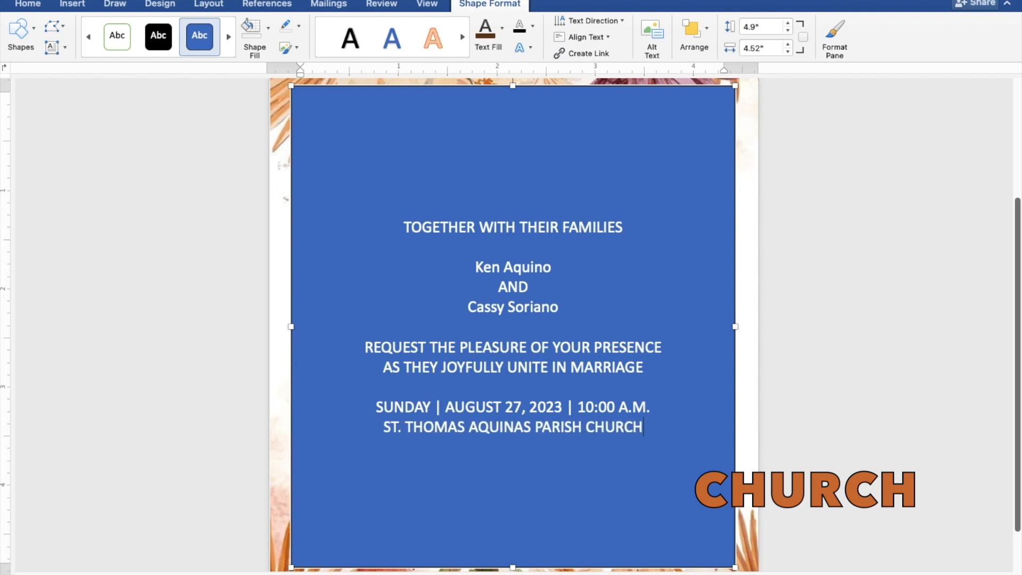
pyautogui.press('Return')
pyautogui.write('MAN')
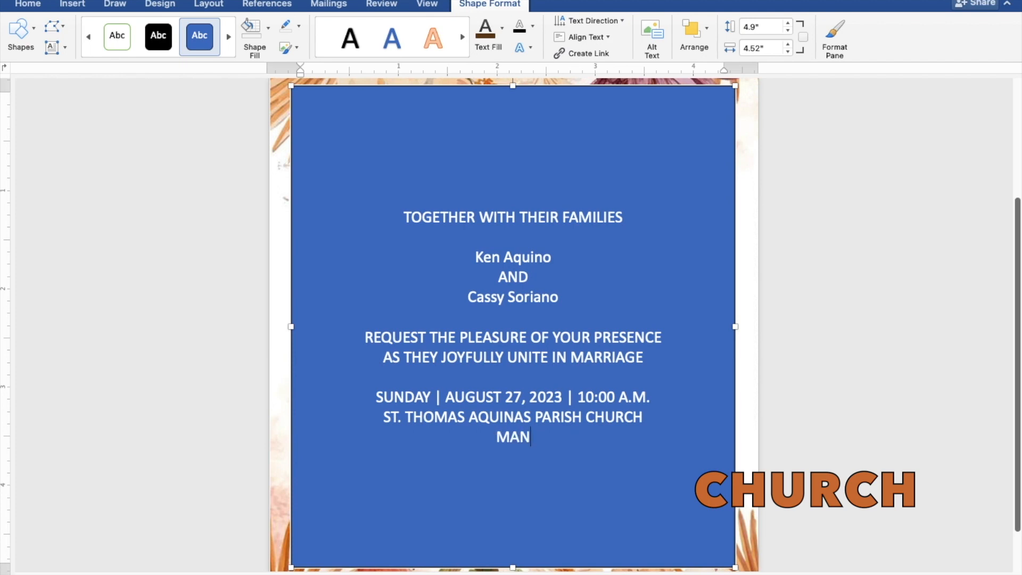
pyautogui.write('GAL')
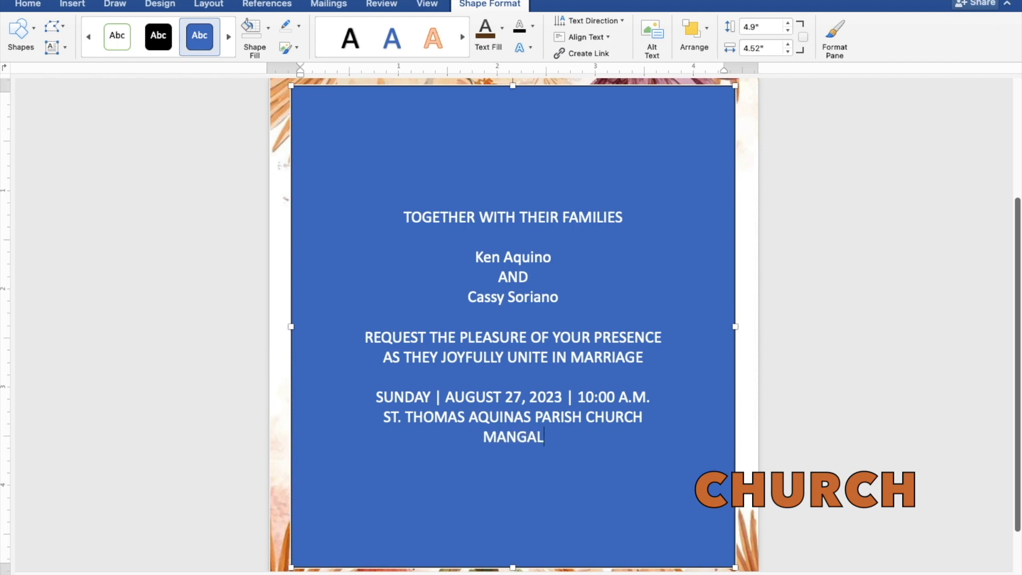
pyautogui.write('DAN, P')
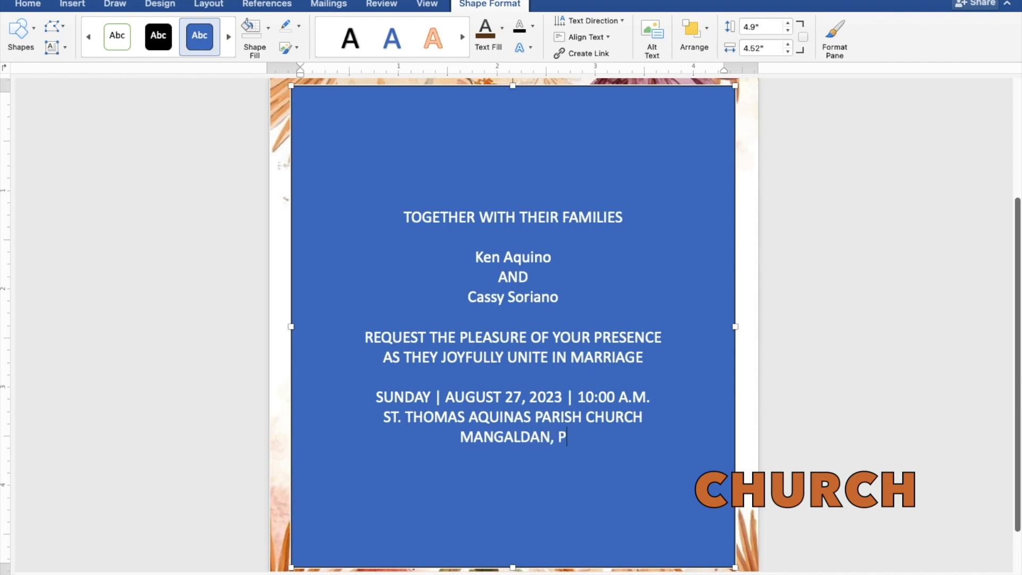
pyautogui.write('ANGASI')
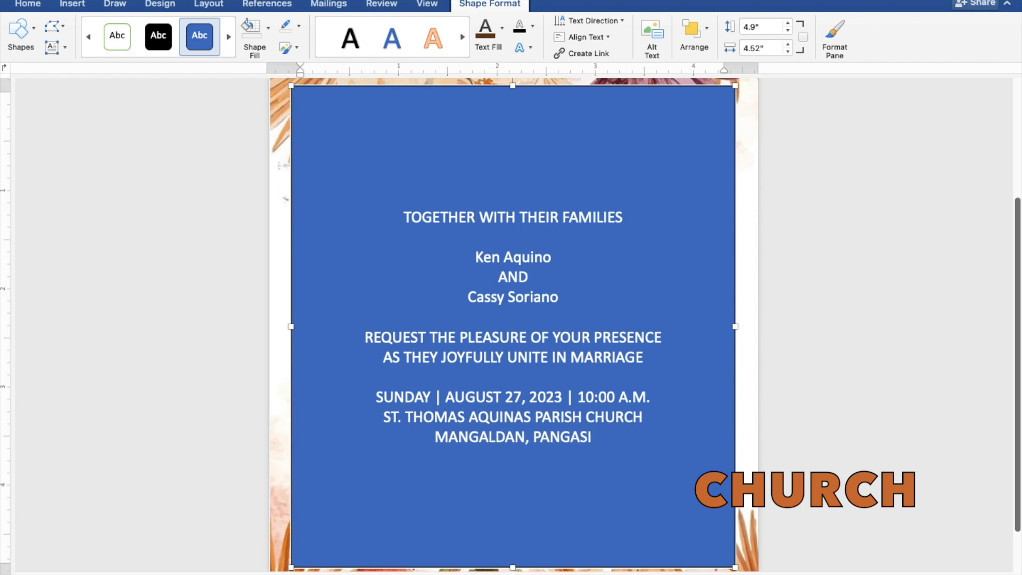
pyautogui.write('NAN')
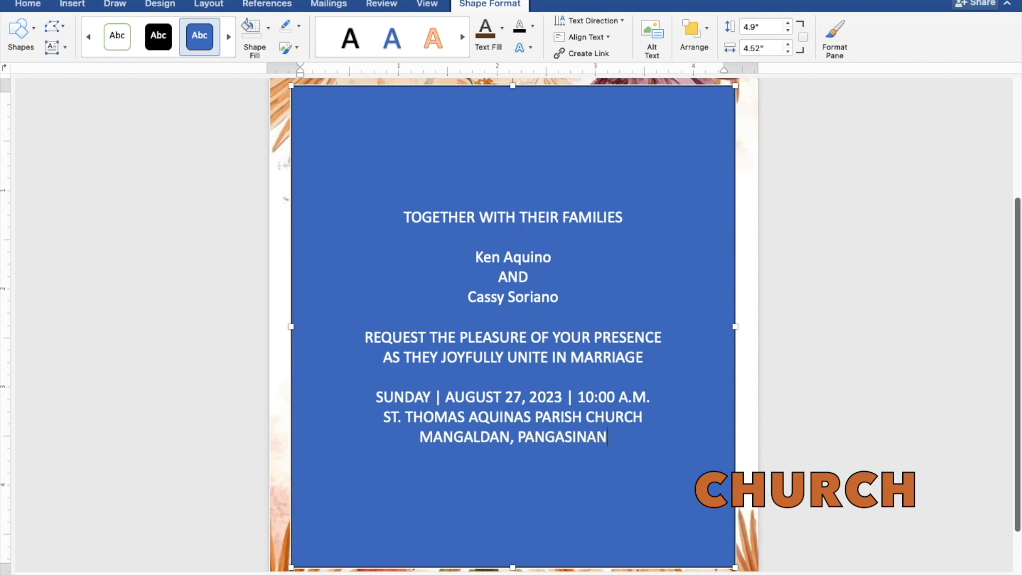
pyautogui.press('Return')
pyautogui.press('Return')
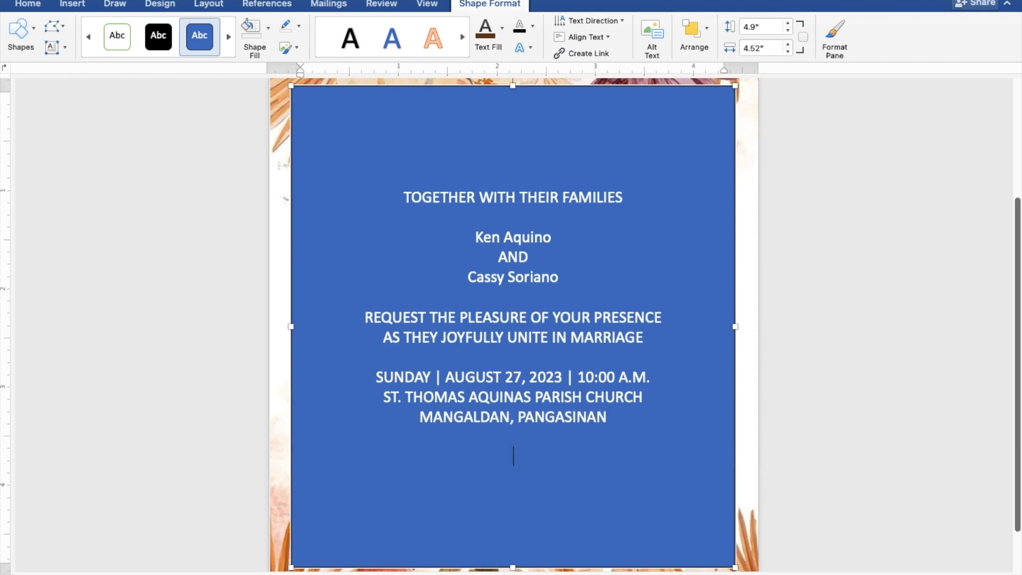
pyautogui.write('Reception')
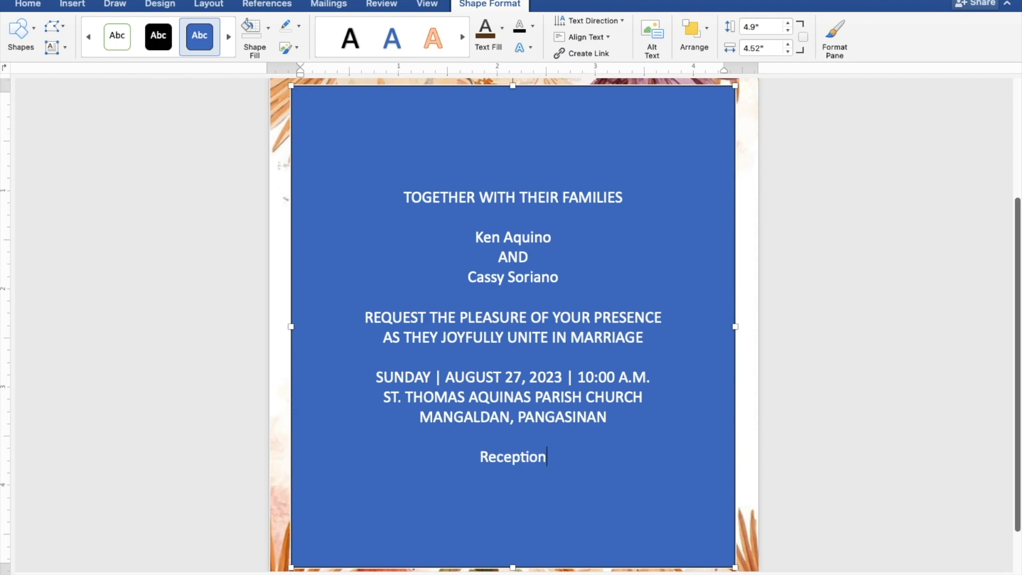
pyautogui.write(' to')
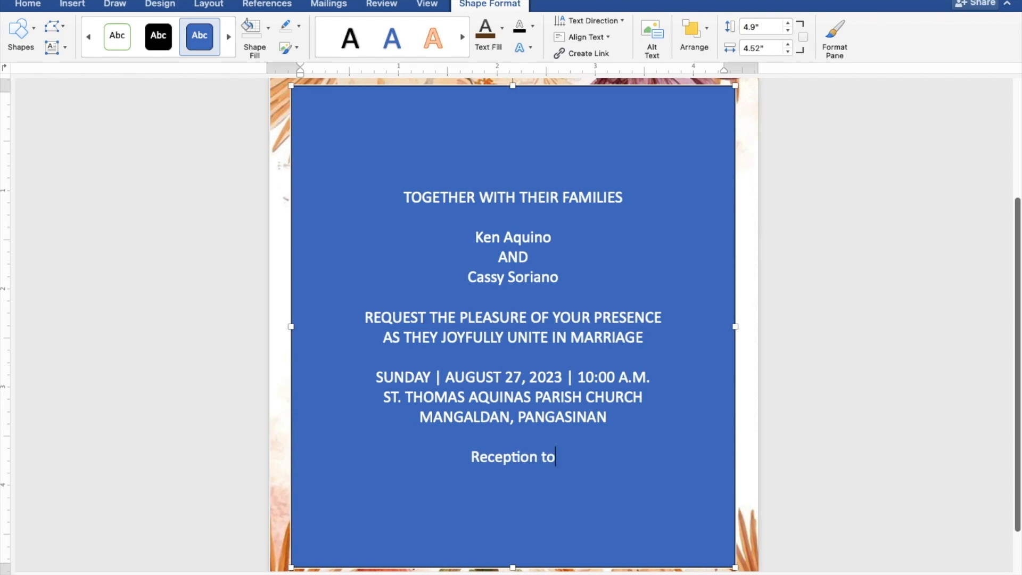
pyautogui.write(' follow')
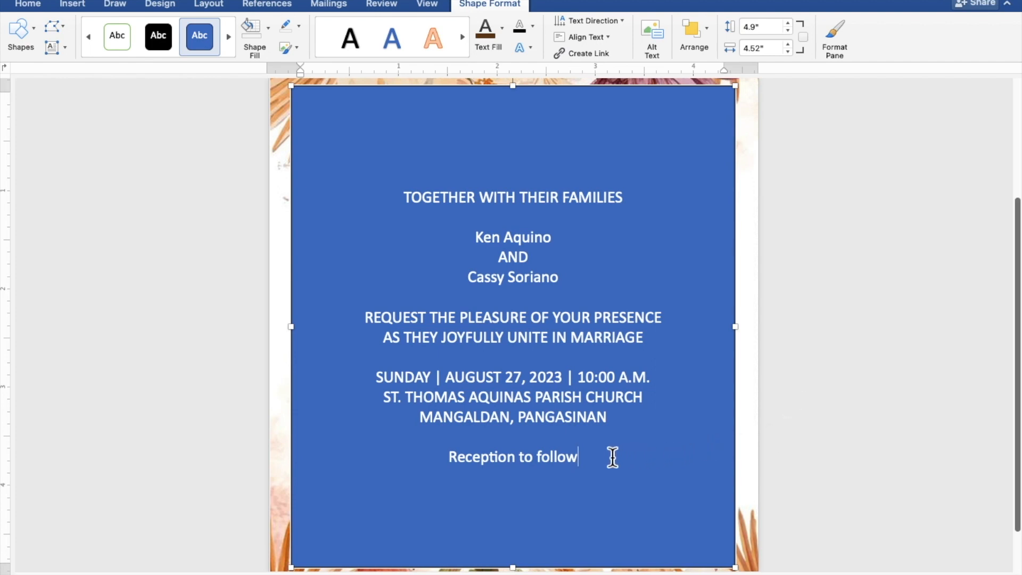
# Step: Give the rectangle no fill and no outline, and colour all its text brown
pyautogui.moveTo(582, 458); pyautogui.dragTo(403, 208)
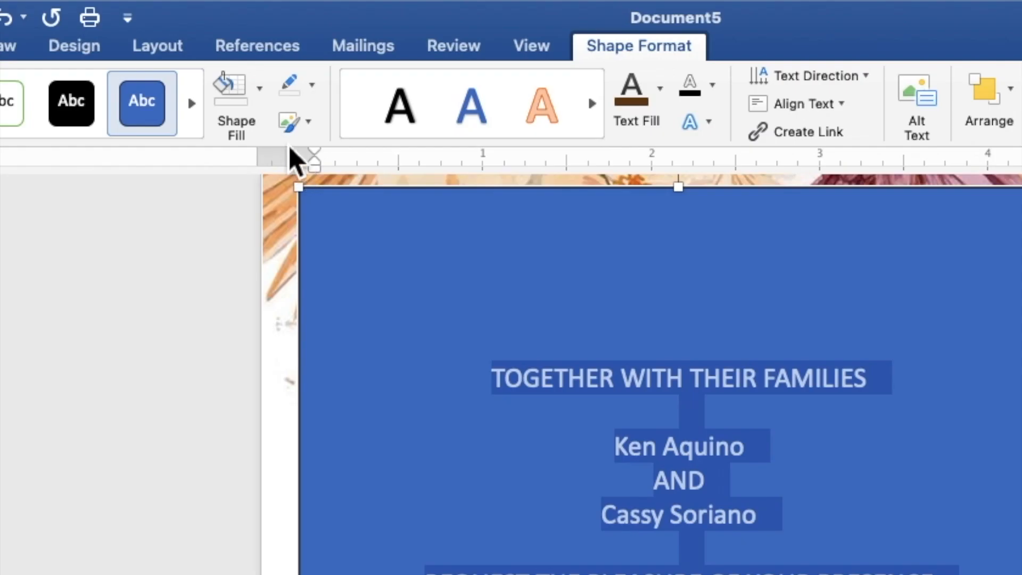
pyautogui.click(261, 102)
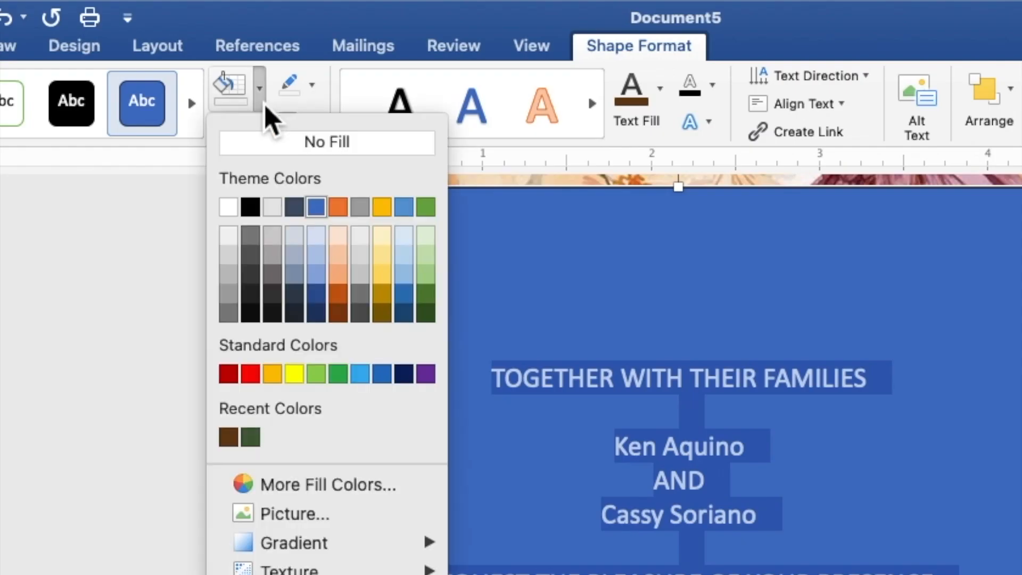
pyautogui.click(274, 152)
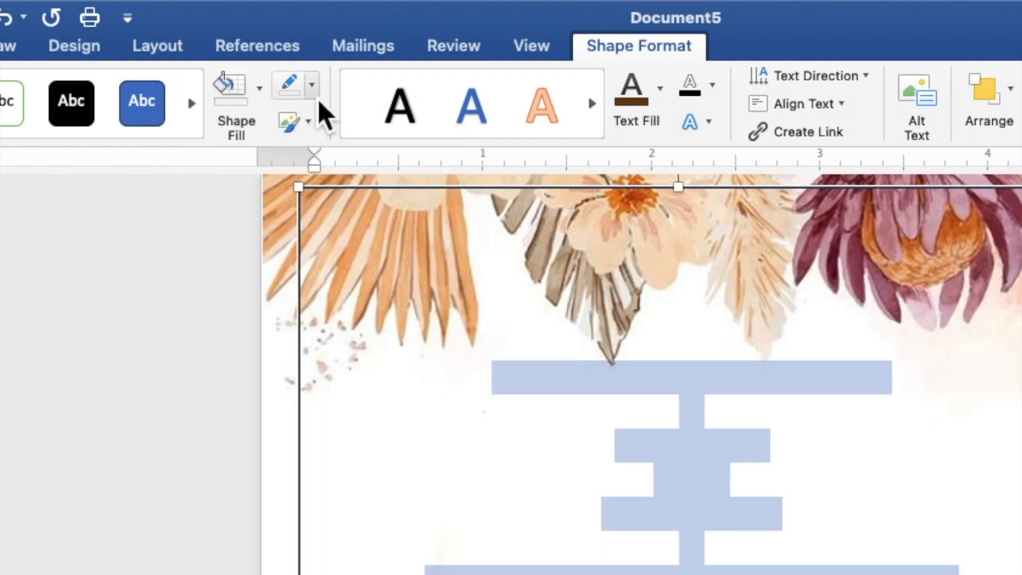
pyautogui.click(312, 85)
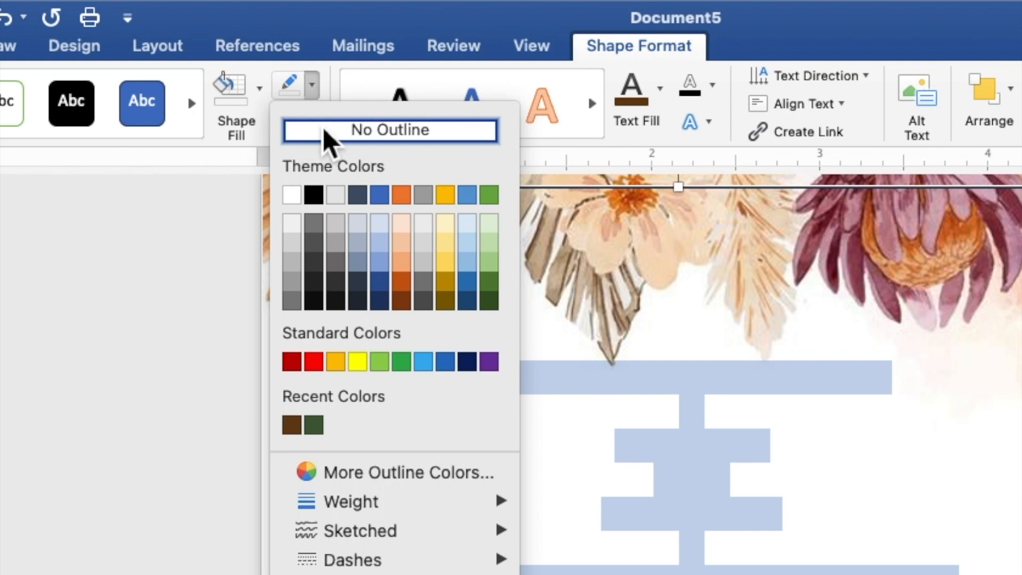
pyautogui.click(326, 137)
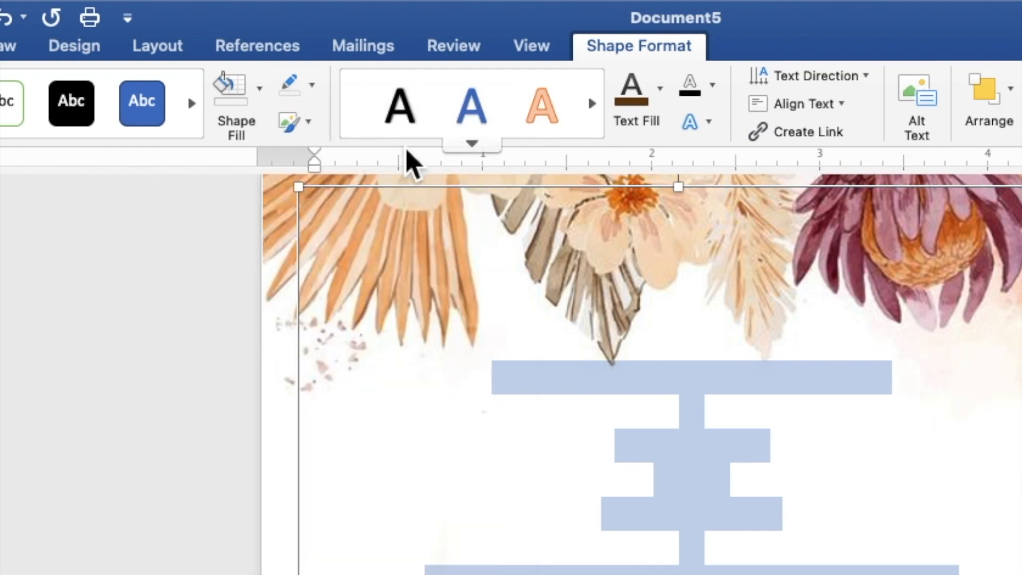
pyautogui.click(661, 103)
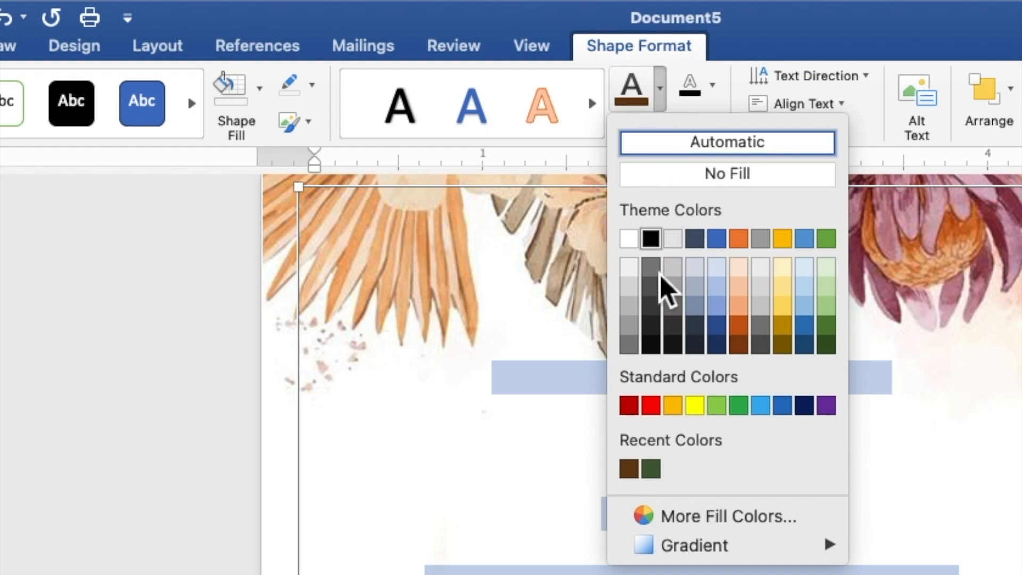
pyautogui.click(636, 469)
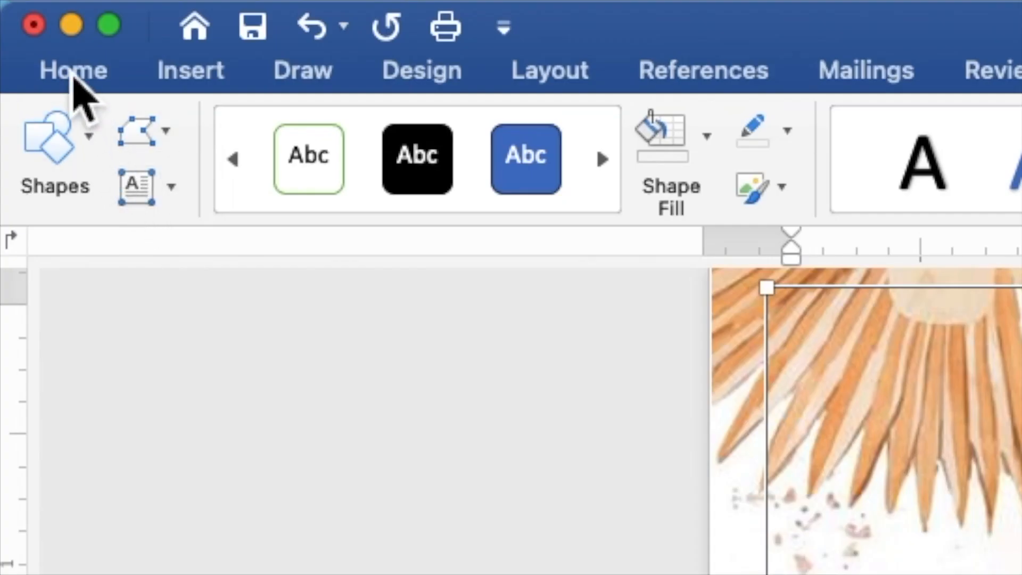
# Step: Set the selected invitation text to Times New Roman at 9 pt
pyautogui.click(73, 74)
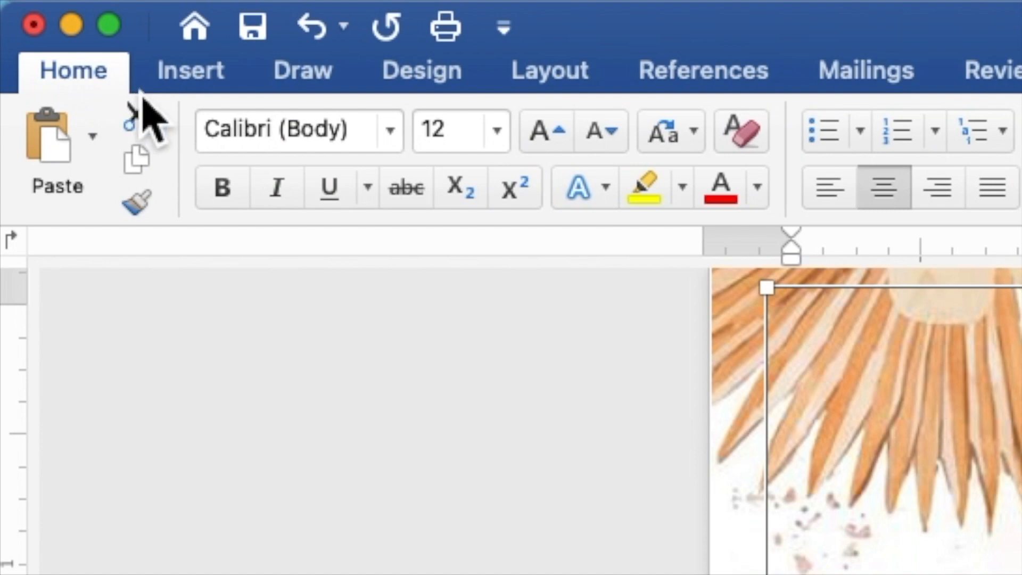
pyautogui.click(390, 131)
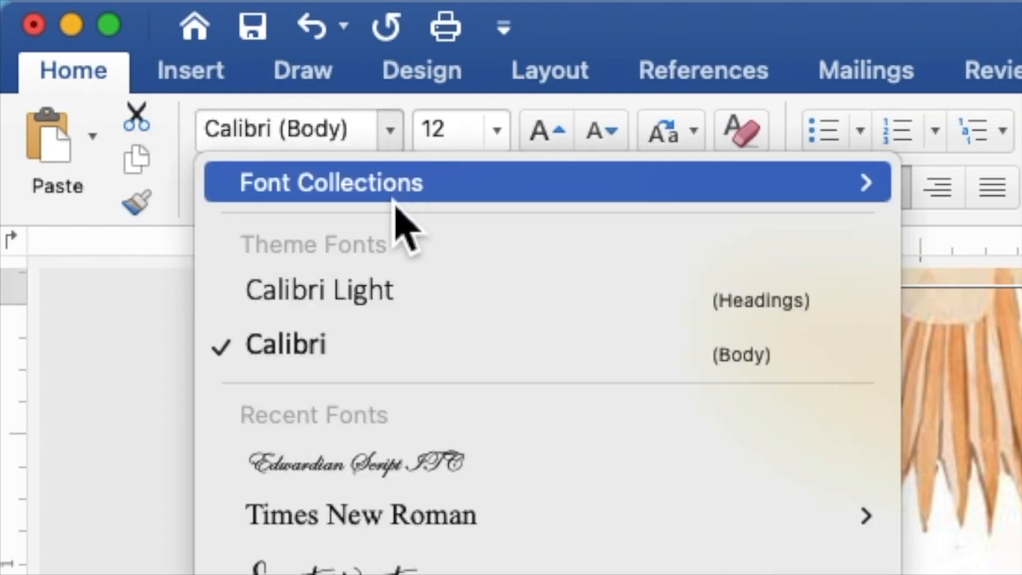
pyautogui.moveTo(398, 526)
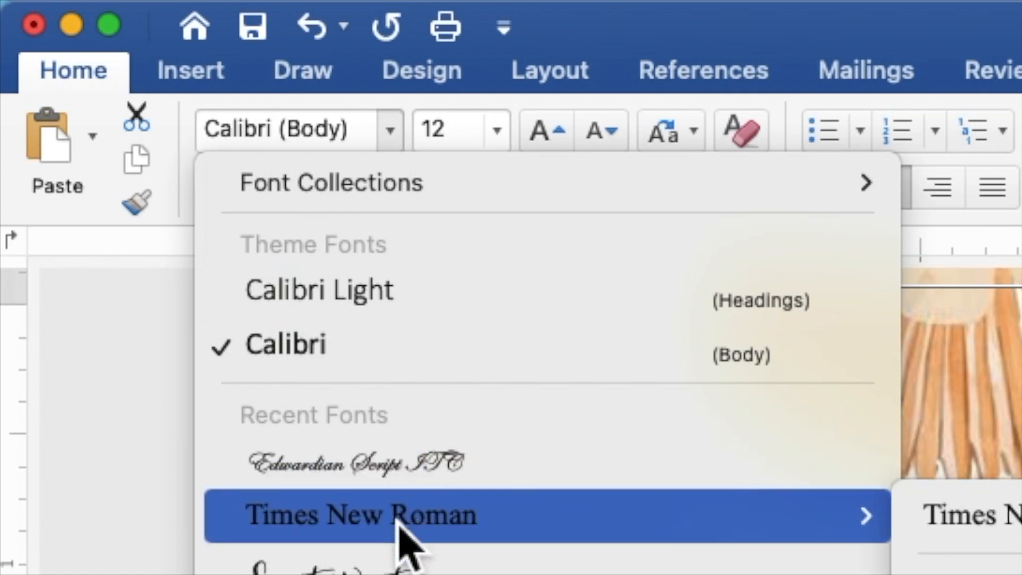
pyautogui.click(399, 526)
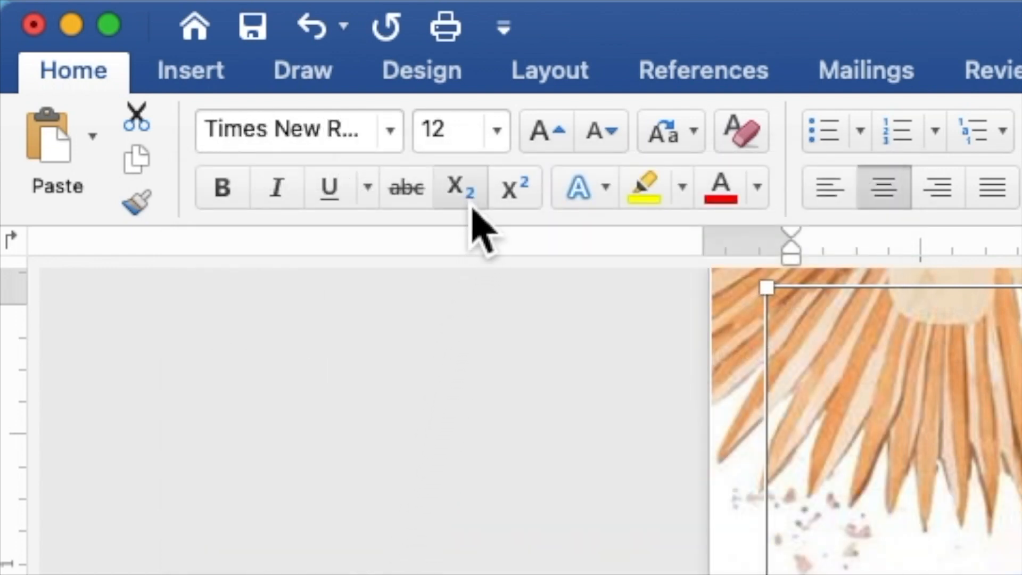
pyautogui.moveTo(472, 143); pyautogui.dragTo(428, 142)
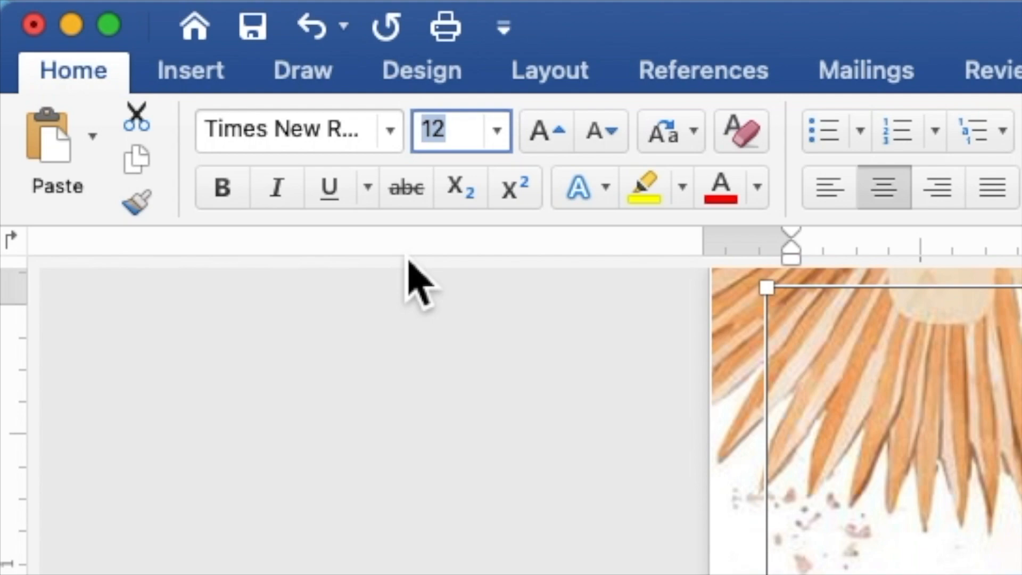
pyautogui.write('9')
pyautogui.press('Return')
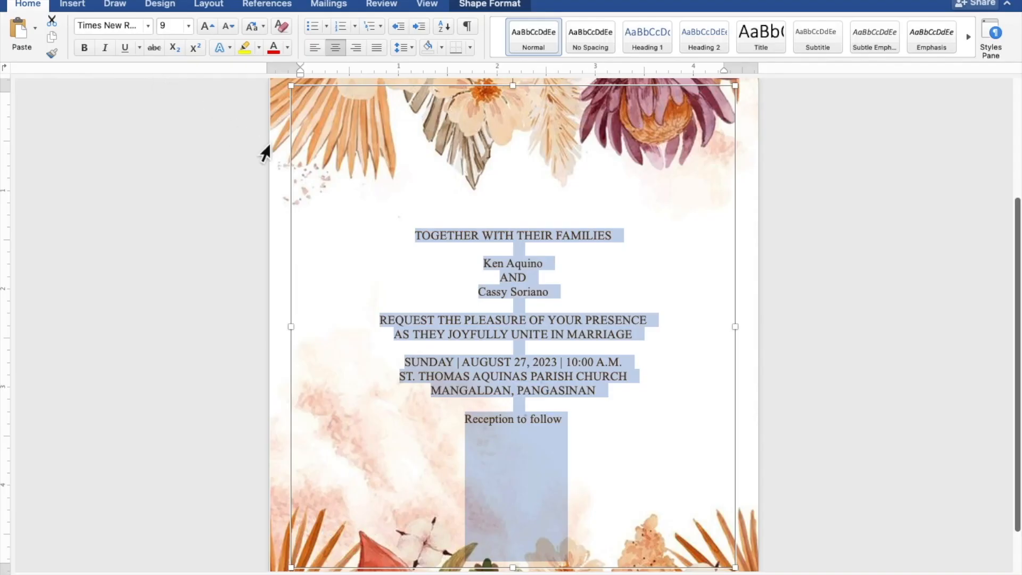
# Step: Set the couple's two names and 'Reception to follow' to Edwardian Script ITC at 20 pt
pyautogui.click(544, 264)
pyautogui.moveTo(550, 268); pyautogui.dragTo(488, 266)
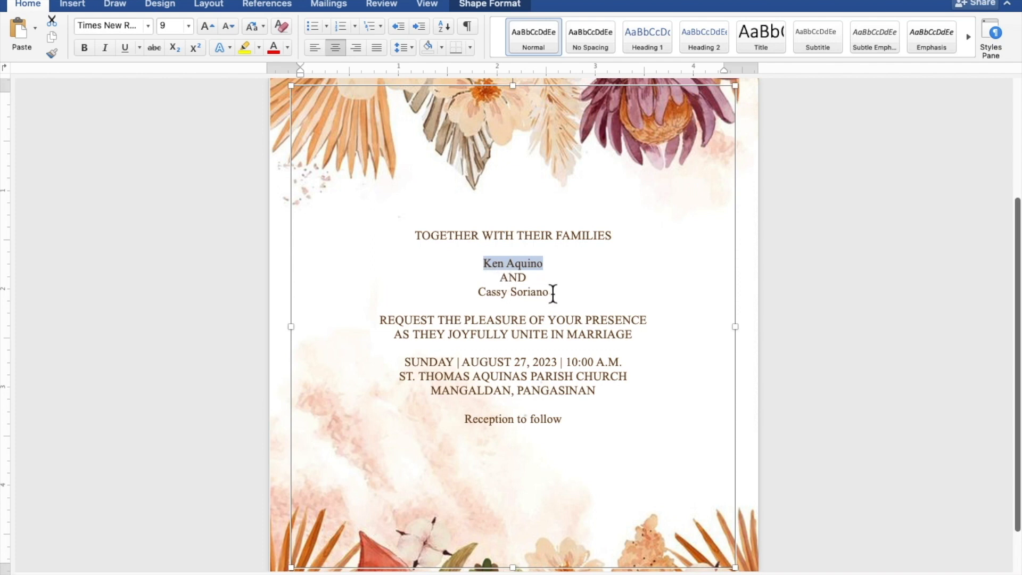
pyautogui.moveTo(553, 293); pyautogui.dragTo(495, 299)
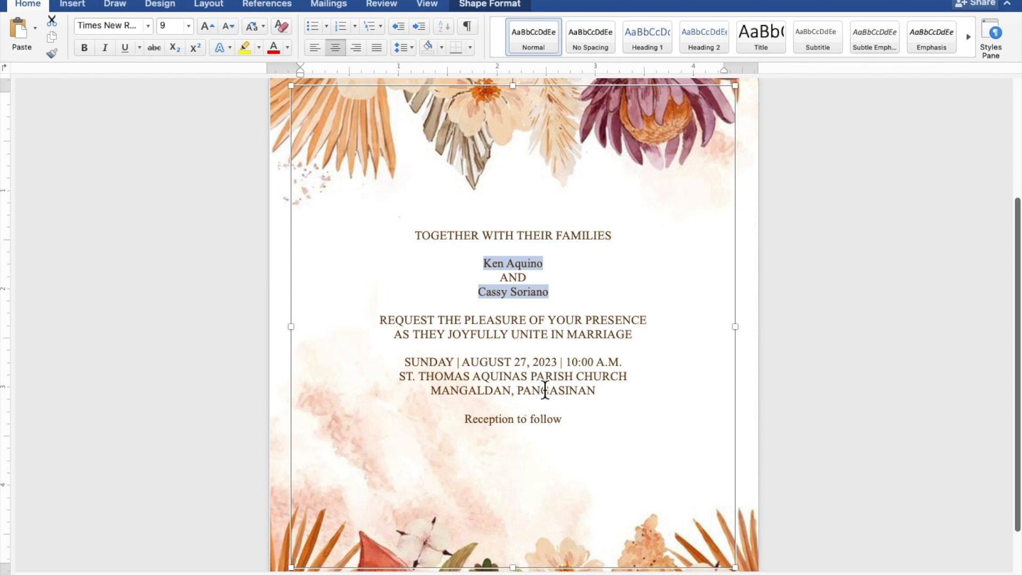
pyautogui.moveTo(568, 423); pyautogui.dragTo(474, 425)
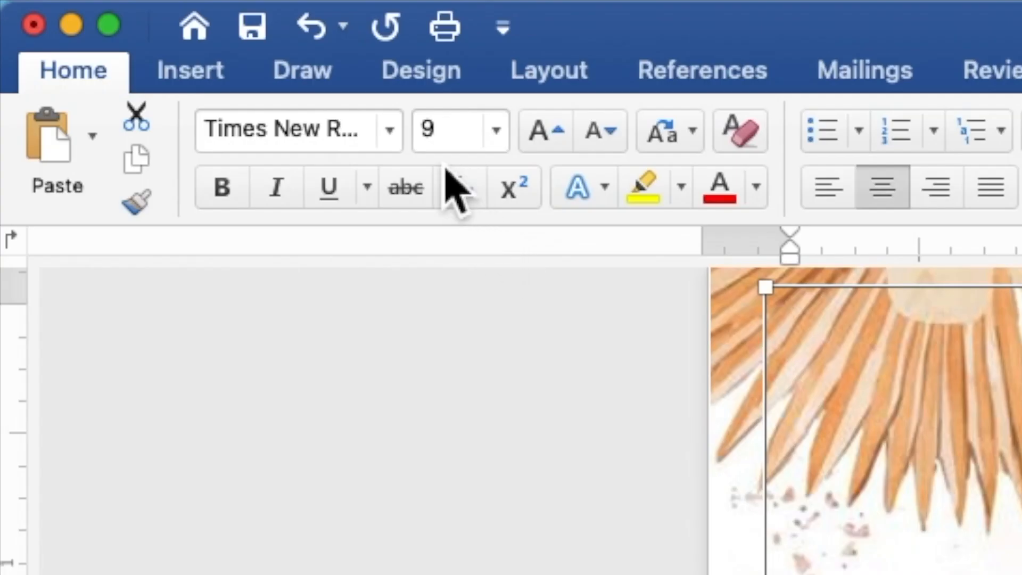
pyautogui.click(389, 131)
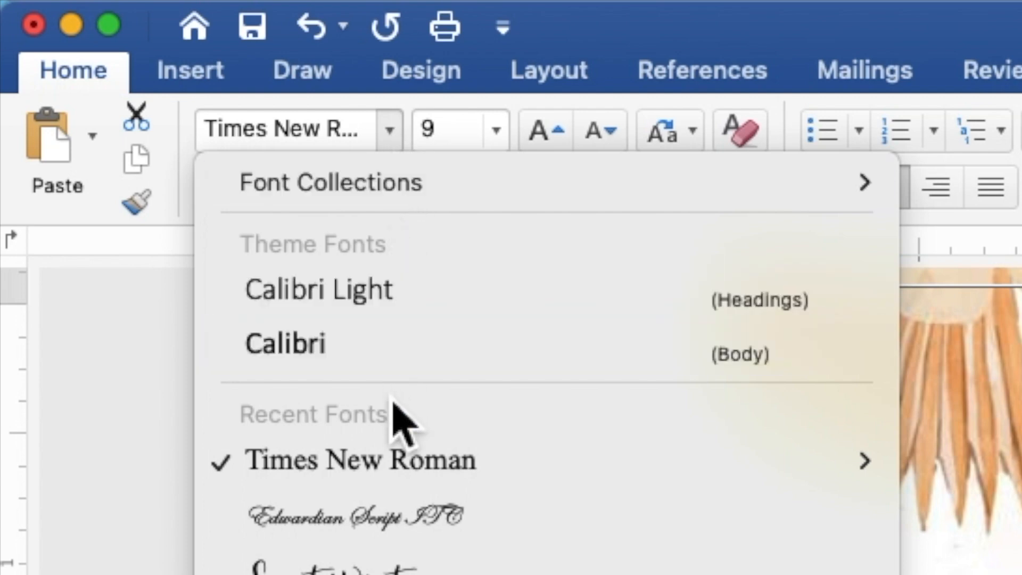
pyautogui.click(393, 510)
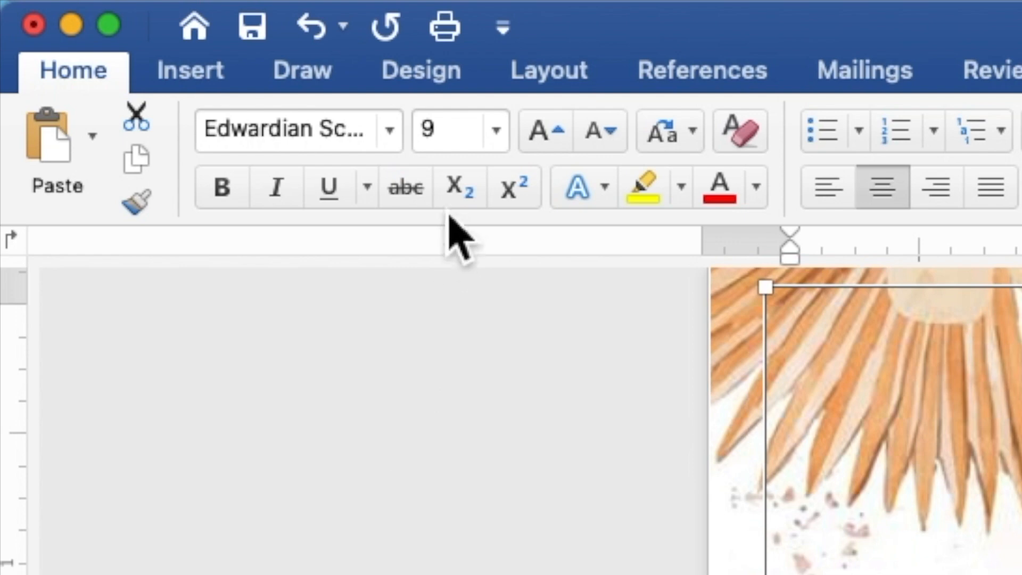
pyautogui.click(464, 139)
pyautogui.doubleClick(441, 143)
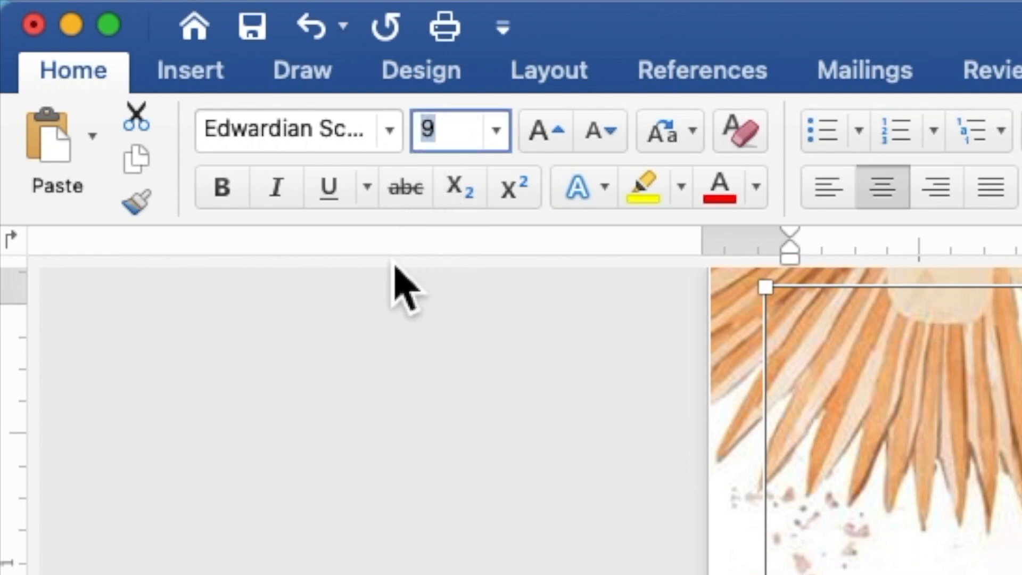
pyautogui.write('20')
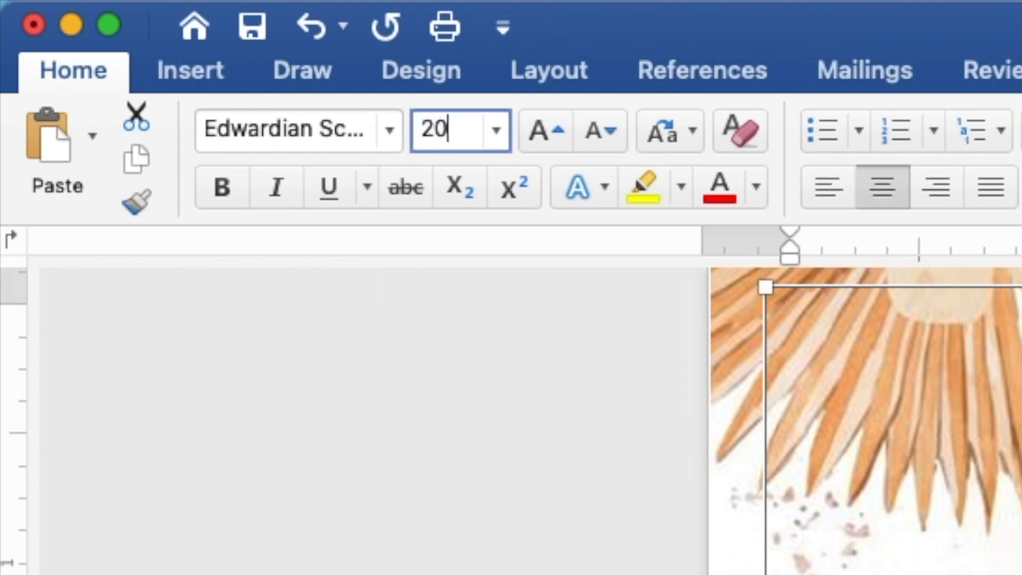
pyautogui.press('Return')
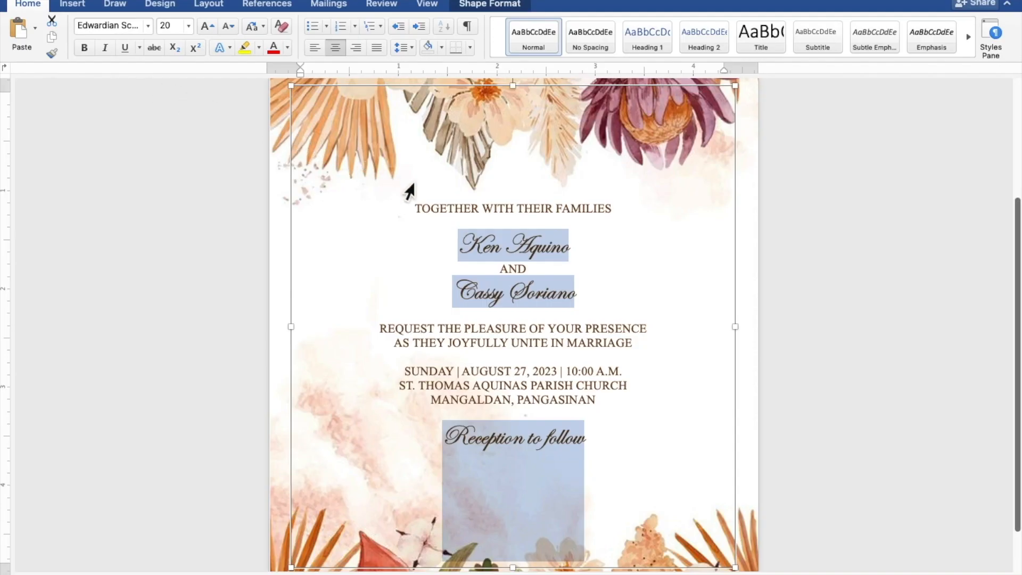
# Step: Enlarge both couple names to 40 pt and lower the text box's top edge
pyautogui.click(570, 248)
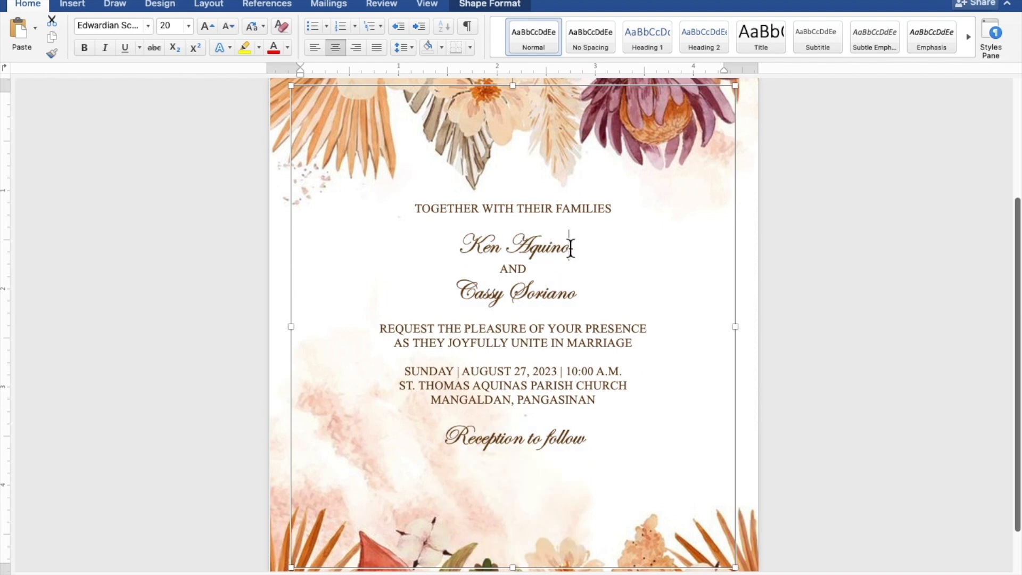
pyautogui.moveTo(570, 248); pyautogui.dragTo(459, 248)
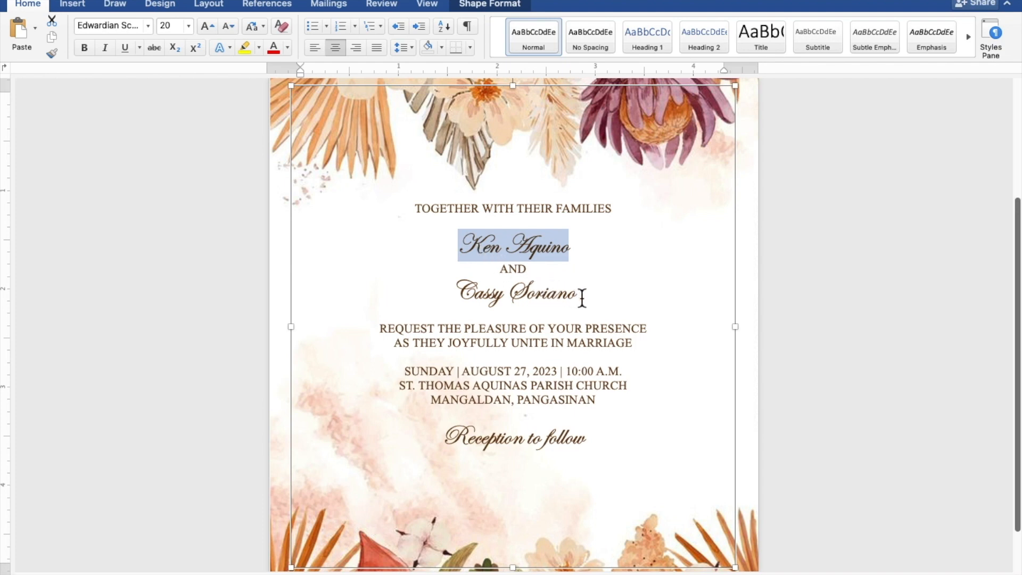
pyautogui.moveTo(581, 298); pyautogui.dragTo(493, 299)
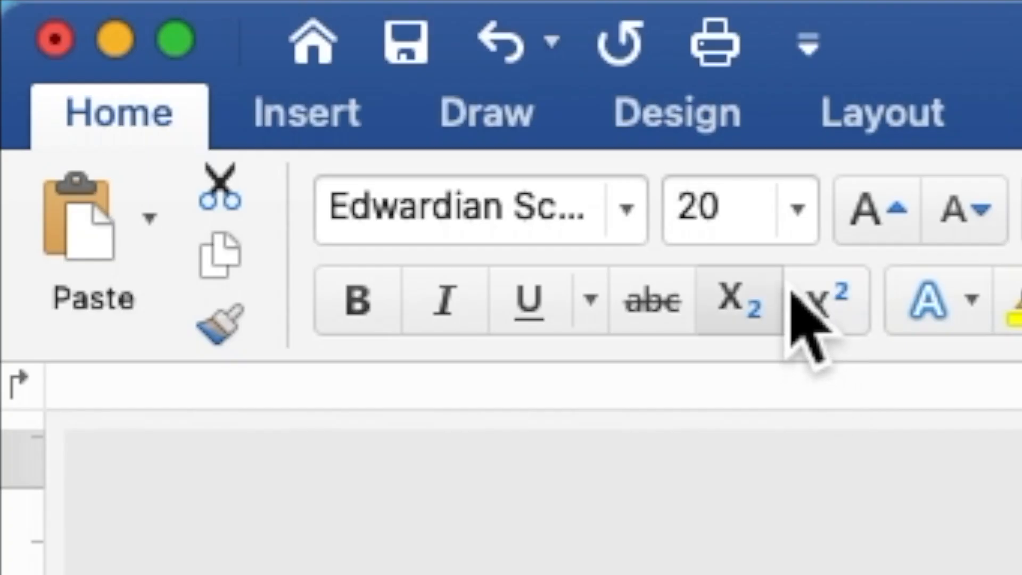
pyautogui.moveTo(757, 229); pyautogui.dragTo(682, 218)
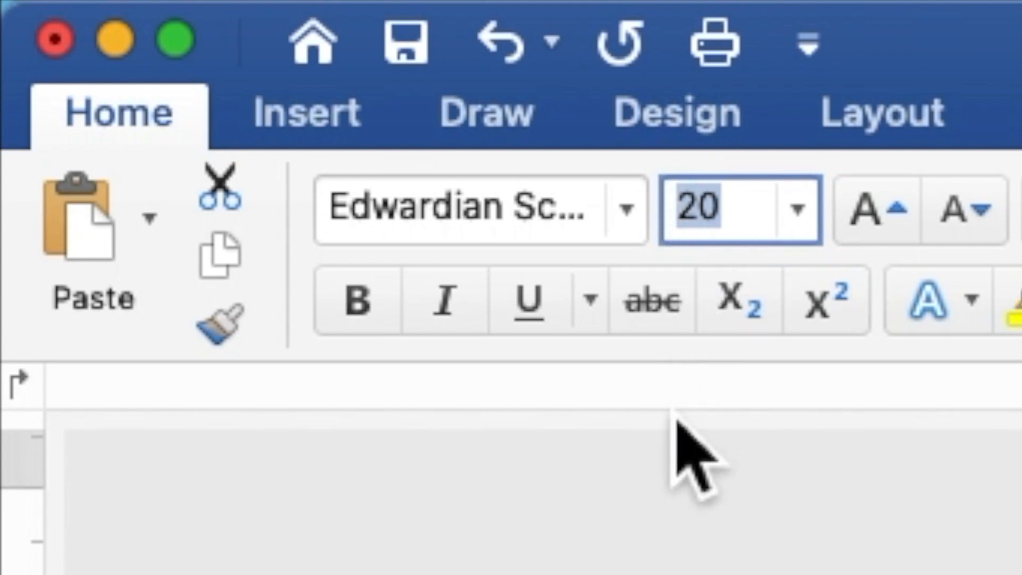
pyautogui.write('4')
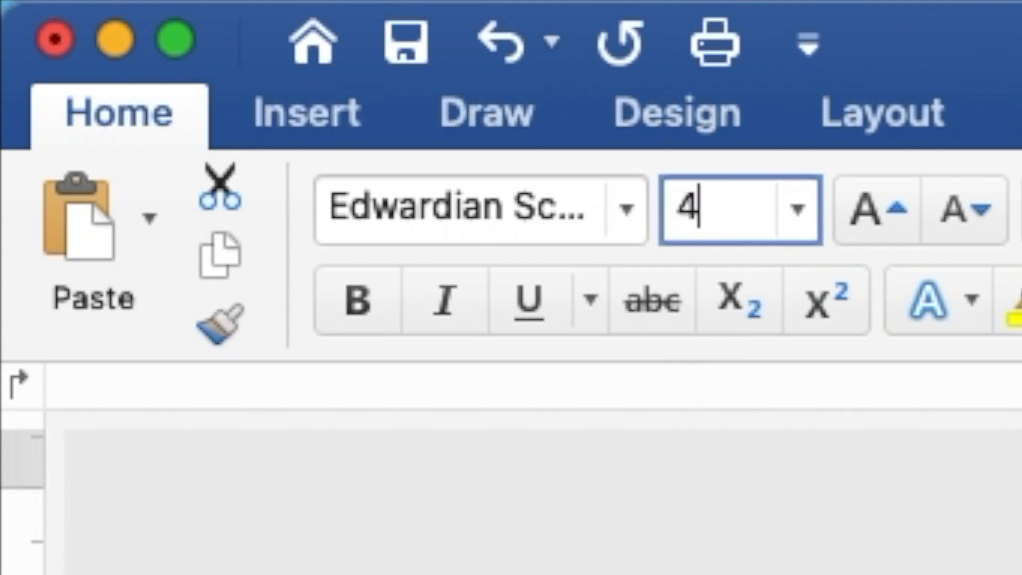
pyautogui.write('0')
pyautogui.press('Return')
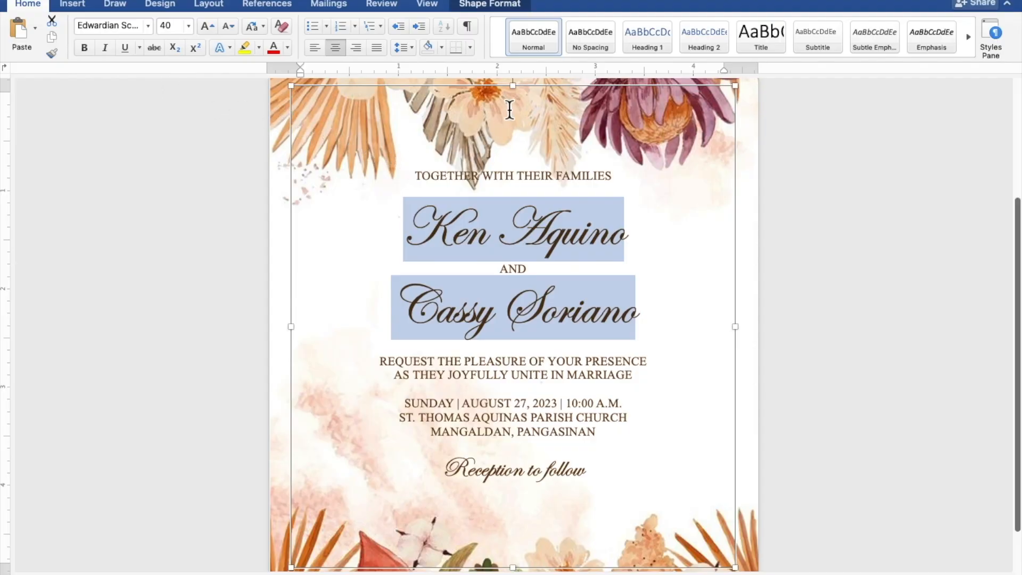
pyautogui.moveTo(521, 86); pyautogui.dragTo(522, 138)
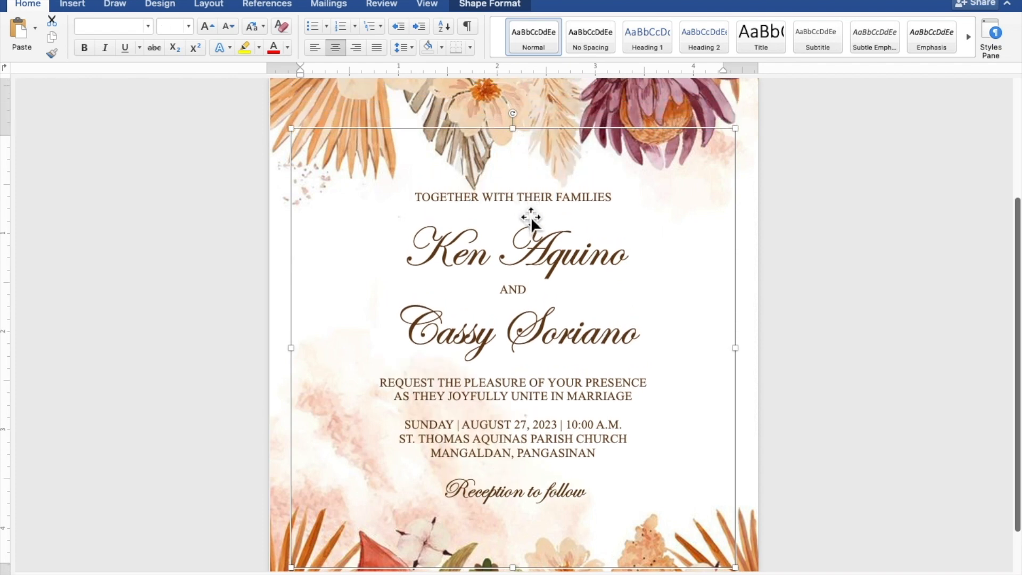
# Step: Add blank lines after the opening line, after the second name and before the date, then lower the box's top edge
pyautogui.click(554, 215)
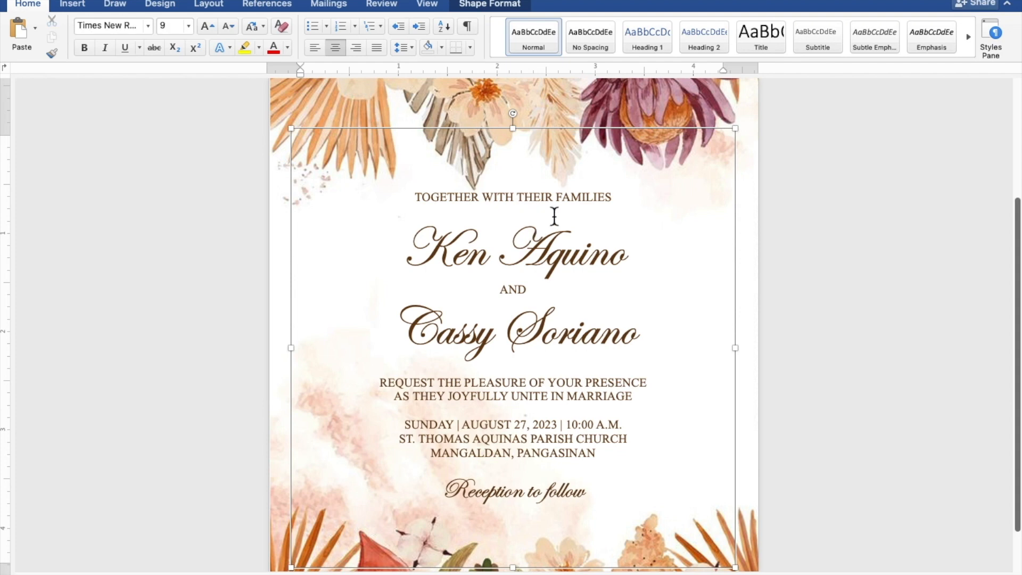
pyautogui.press('Return')
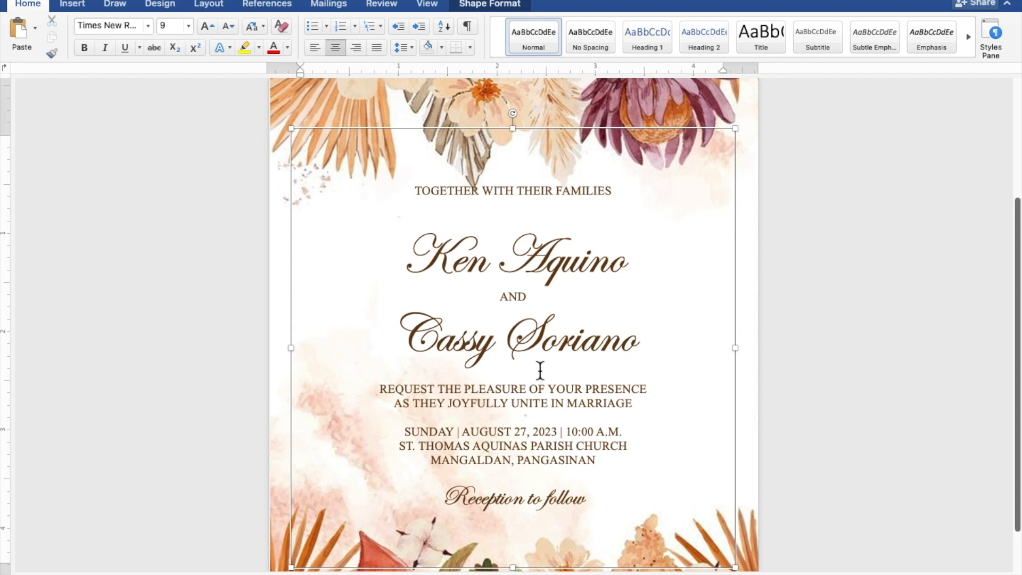
pyautogui.press('Return')
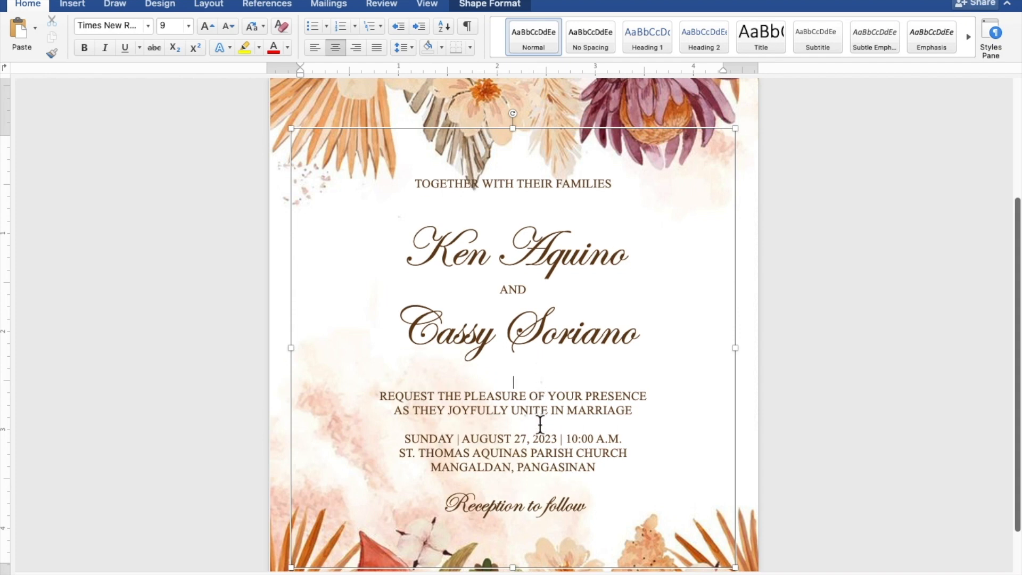
pyautogui.press('Return')
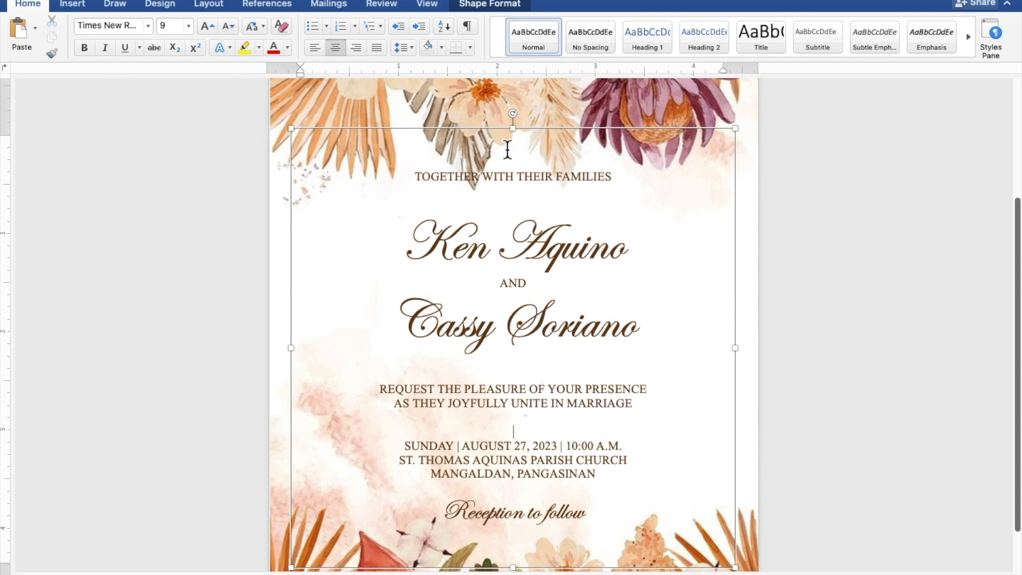
pyautogui.moveTo(519, 136); pyautogui.dragTo(519, 178)
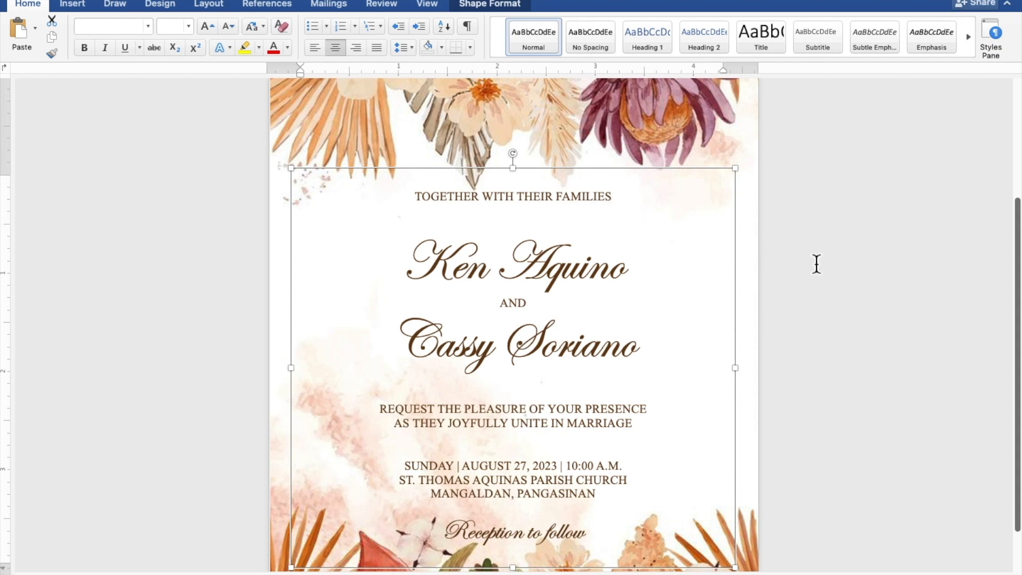
# Step: Zoom out to the full invitation page and deselect the text box
pyautogui.scroll(-5, 817, 264)
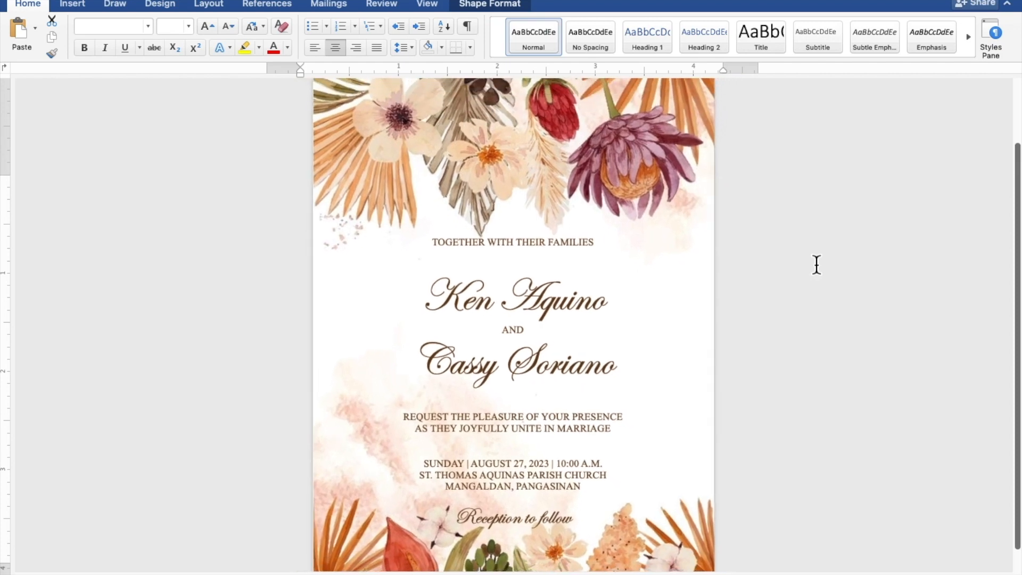
pyautogui.scroll(-4, 817, 265)
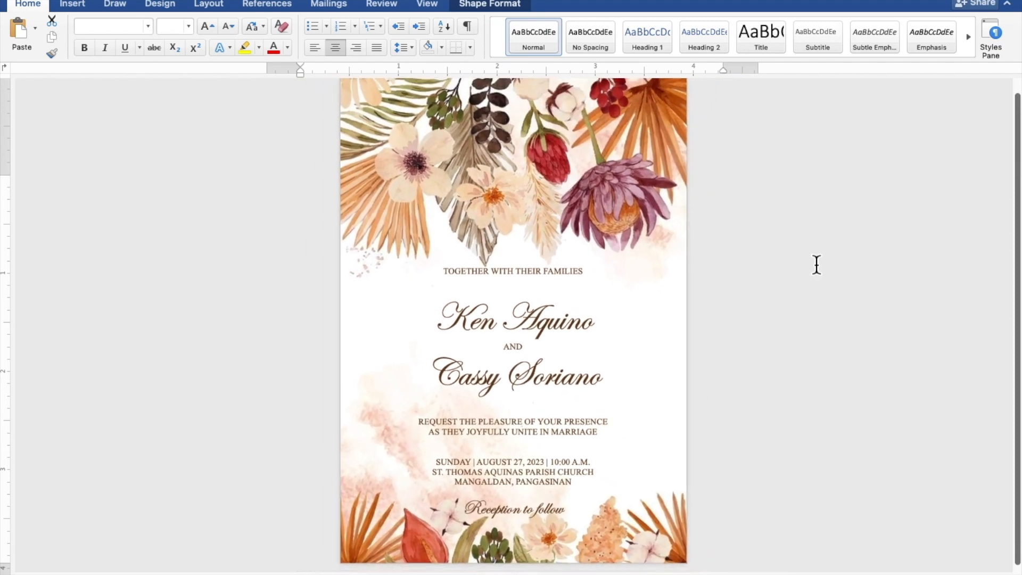
pyautogui.scroll(-1, 817, 265)
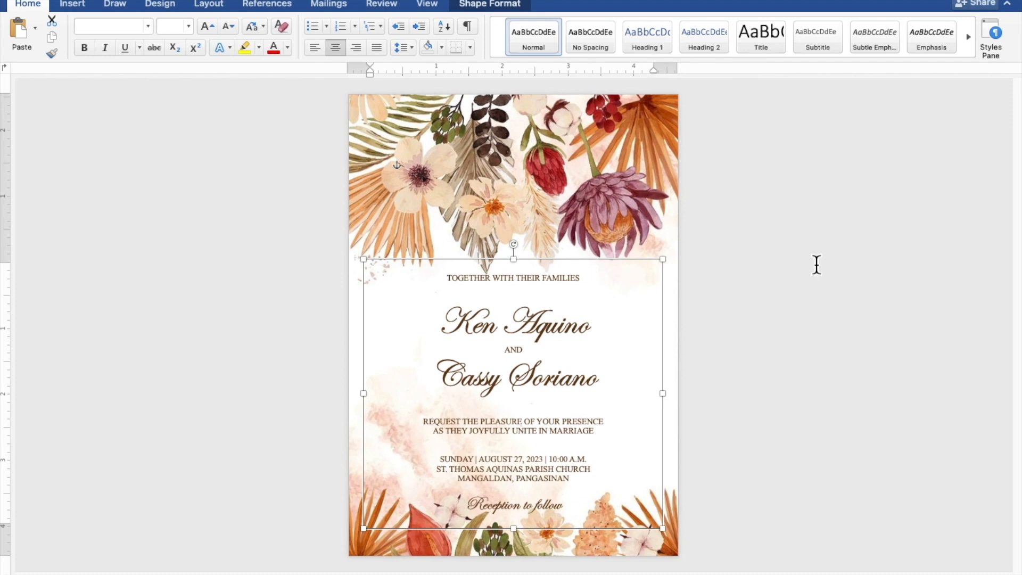
pyautogui.click(819, 276)
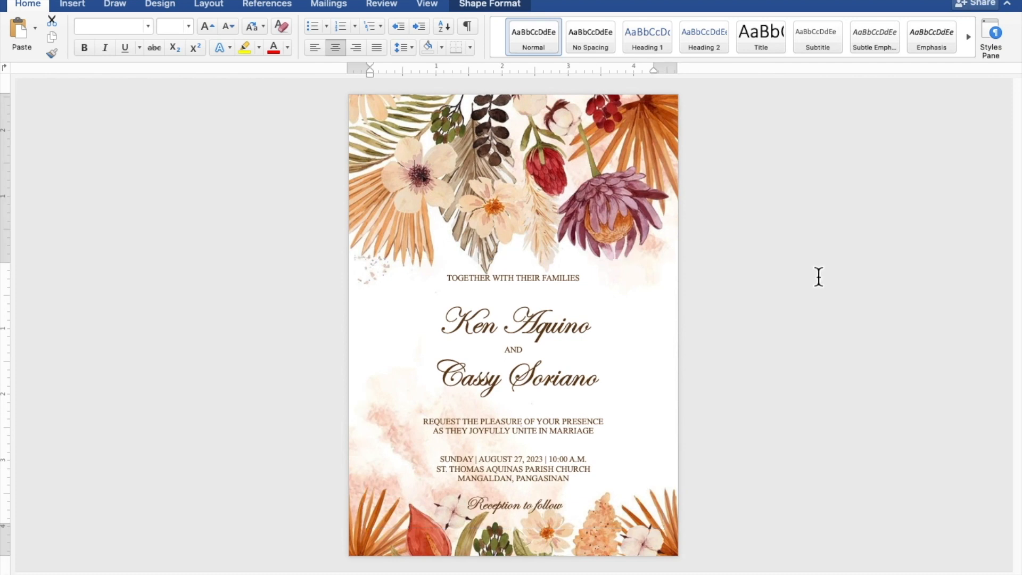